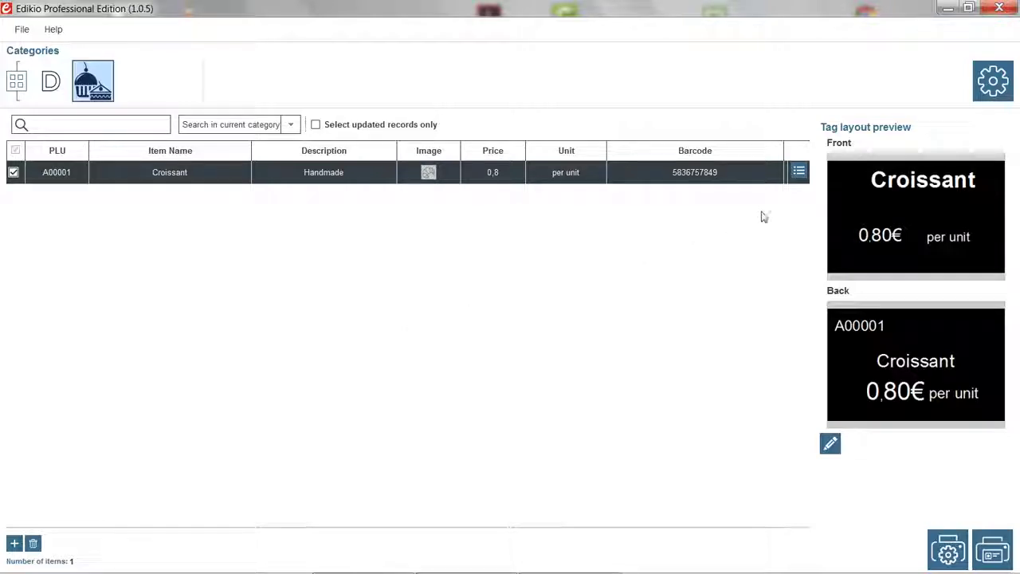
Step: Open Settings to manage the Pastry category's tag layouts
click(988, 89)
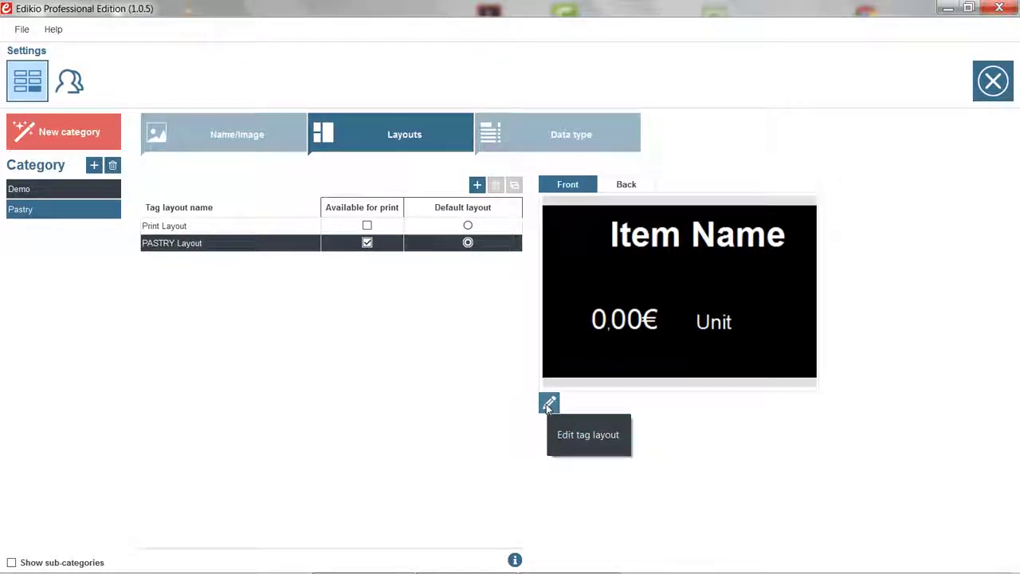
Step: Open PASTRY Layout in the editor and preview both tags with the Croissant record
click(549, 404)
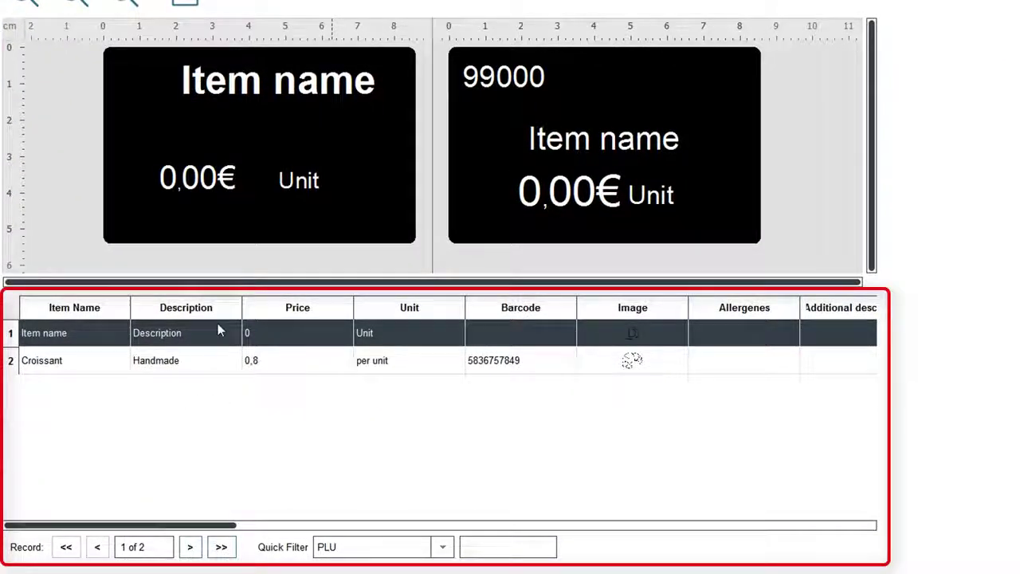
click(191, 365)
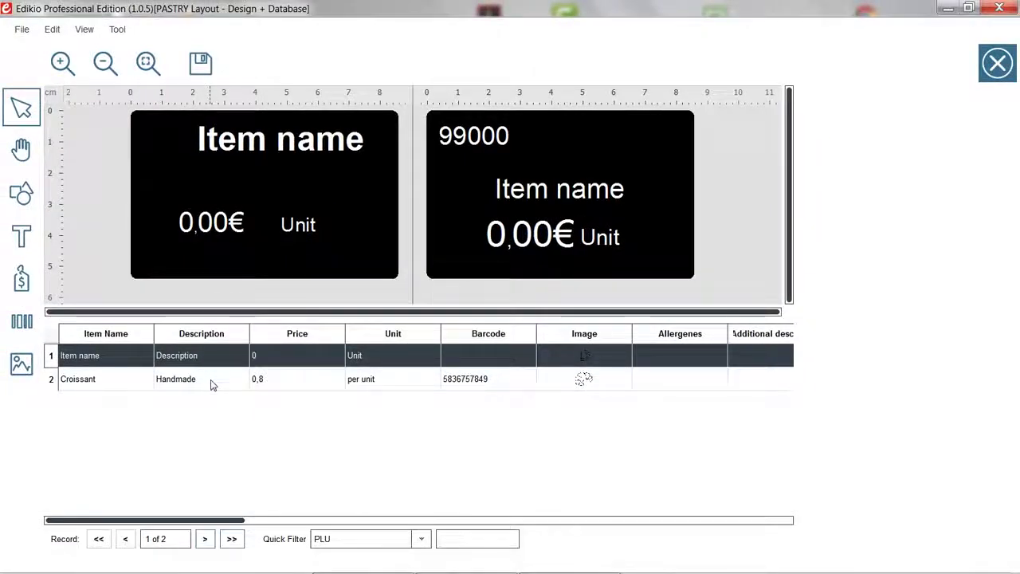
click(197, 365)
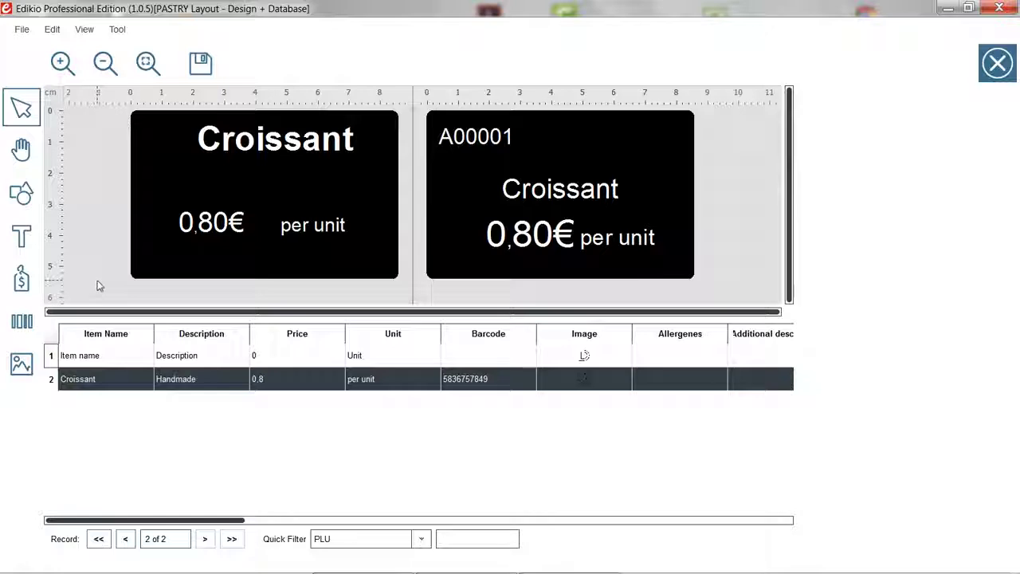
click(220, 231)
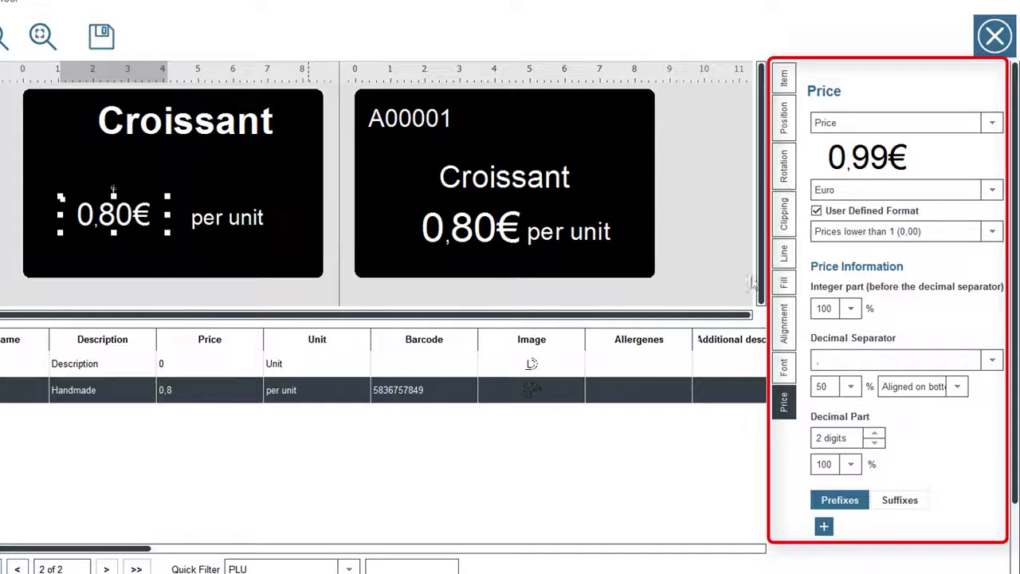
click(227, 219)
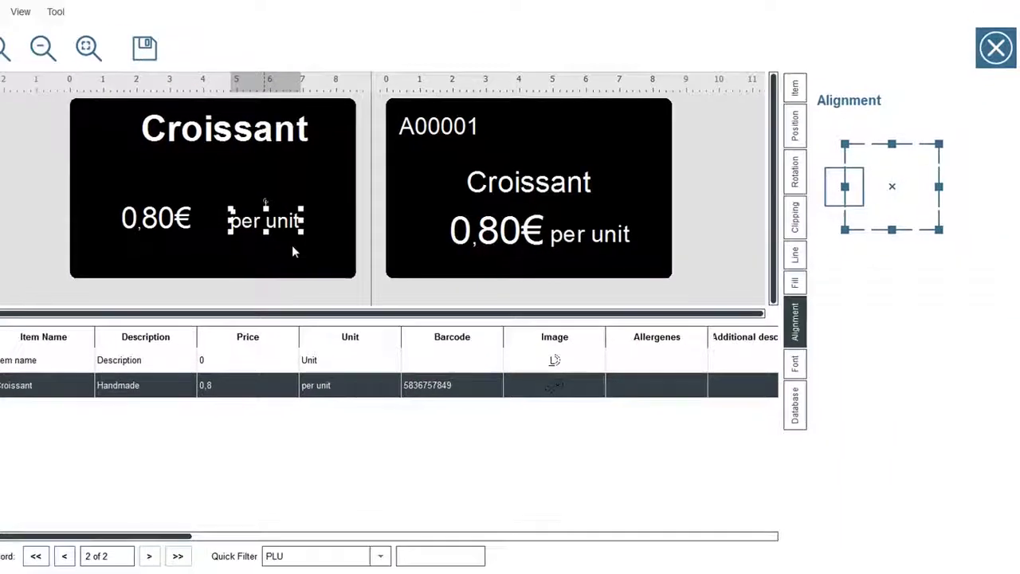
click(812, 361)
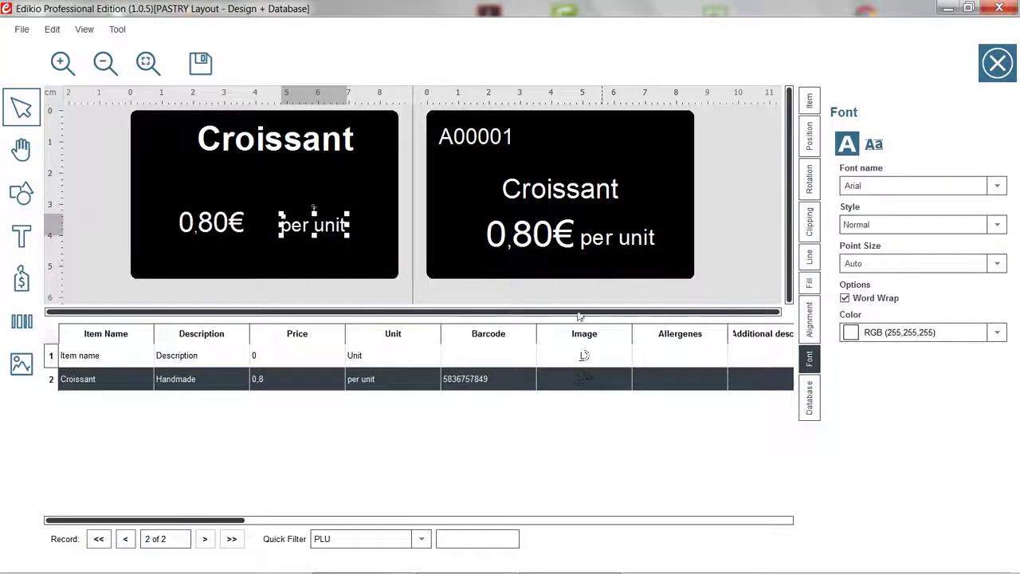
click(391, 300)
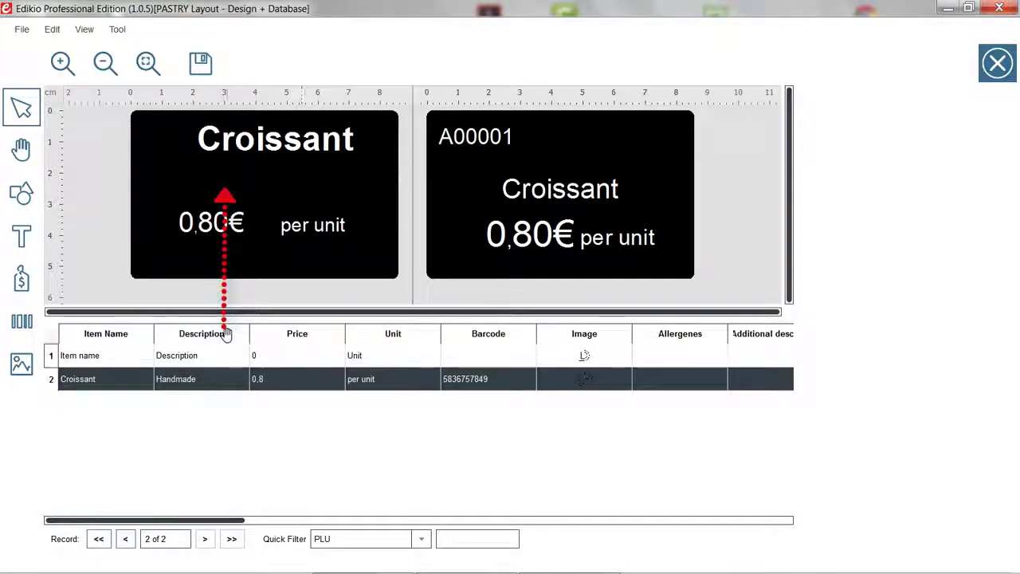
Step: Add the Handmade description under the Croissant name, aligned middle-left
drag(221, 230, 278, 182)
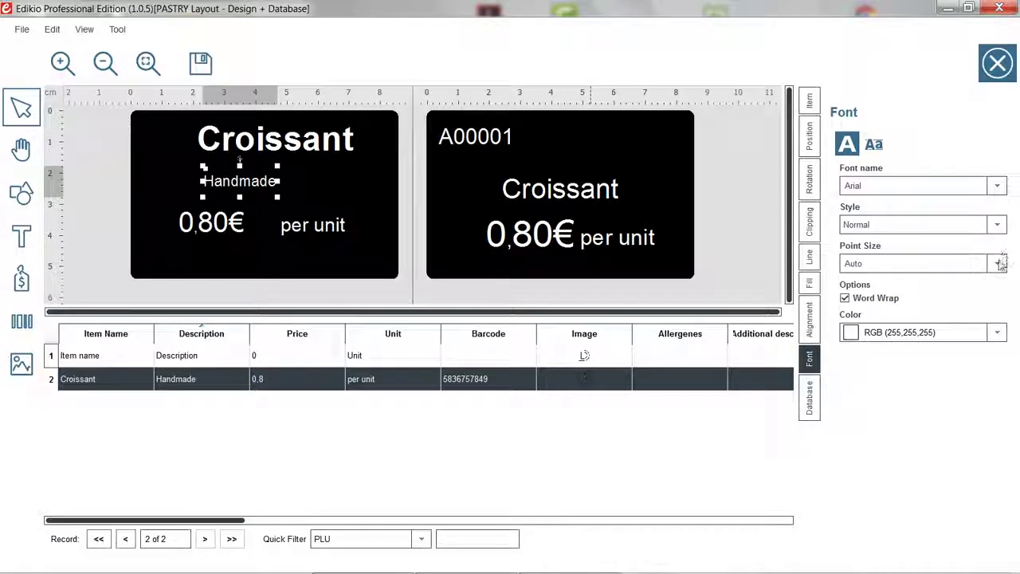
click(999, 262)
click(996, 186)
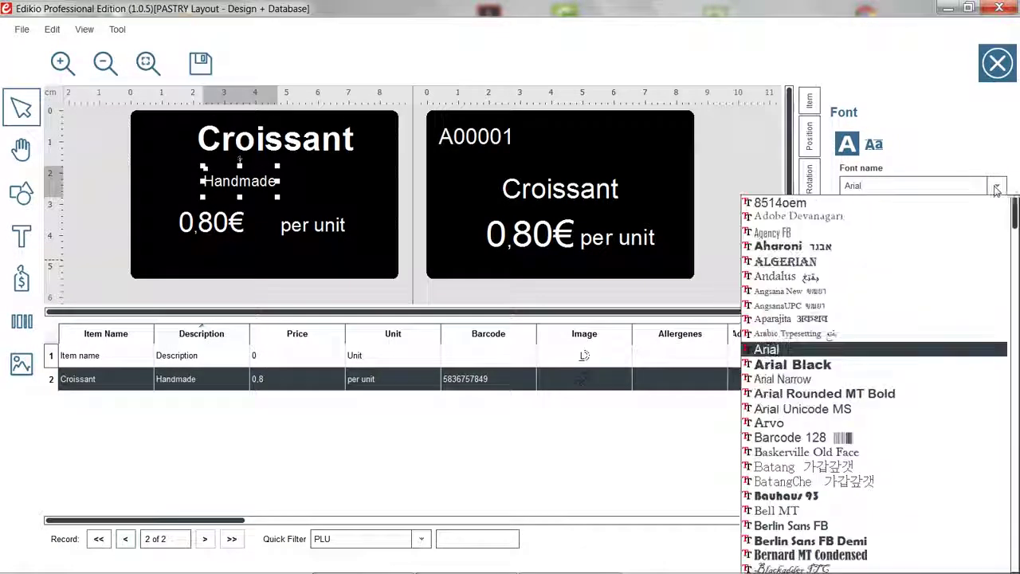
click(997, 189)
click(810, 319)
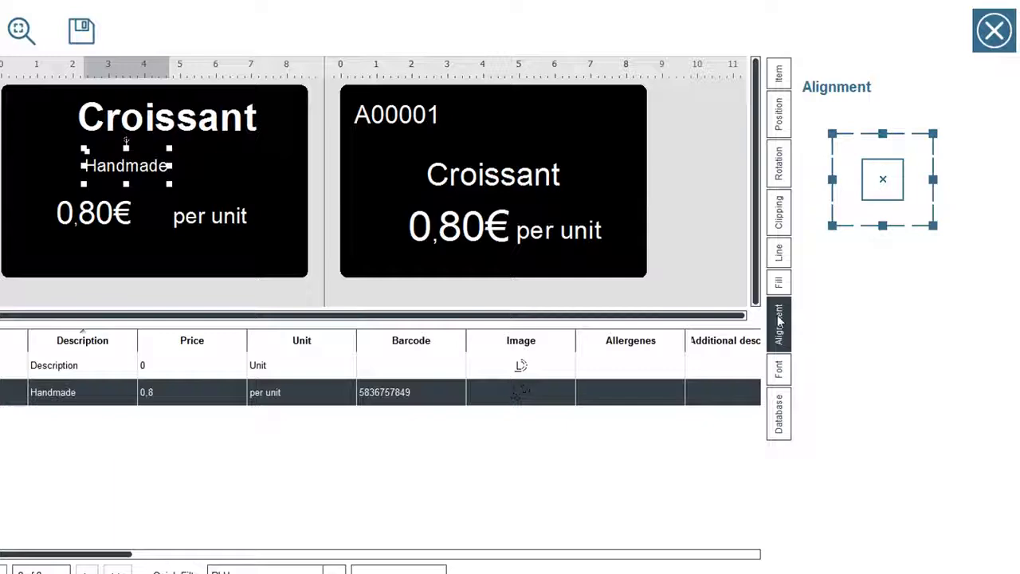
click(831, 180)
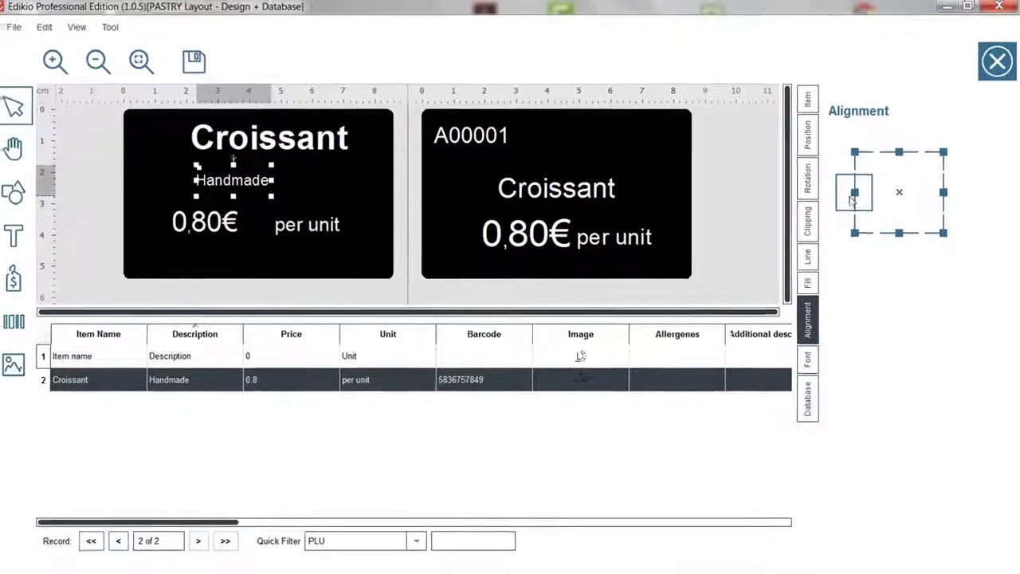
click(394, 292)
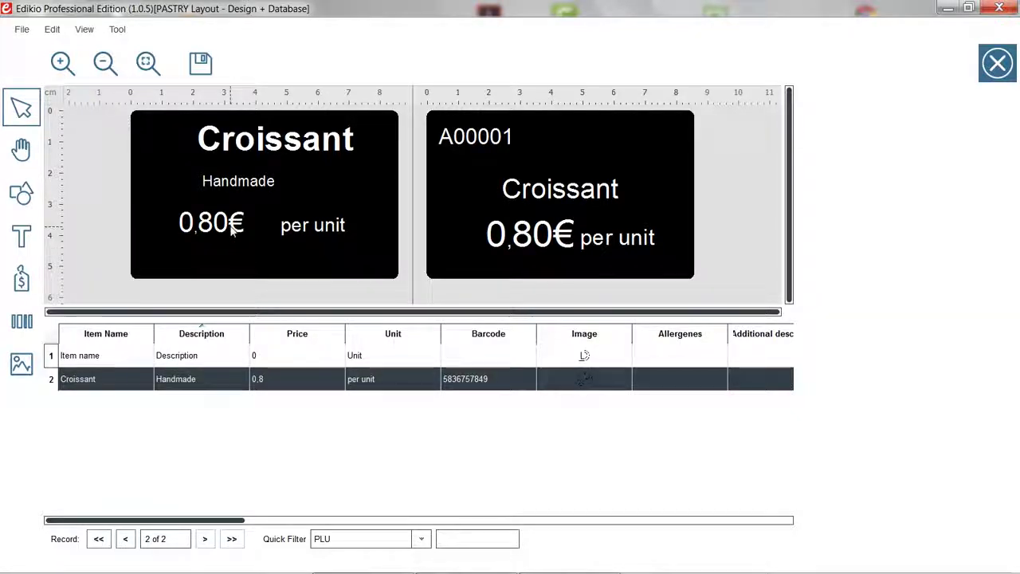
Step: Shift the 0,80€ price left and place 'per unit' on the line beneath it
drag(231, 229, 217, 224)
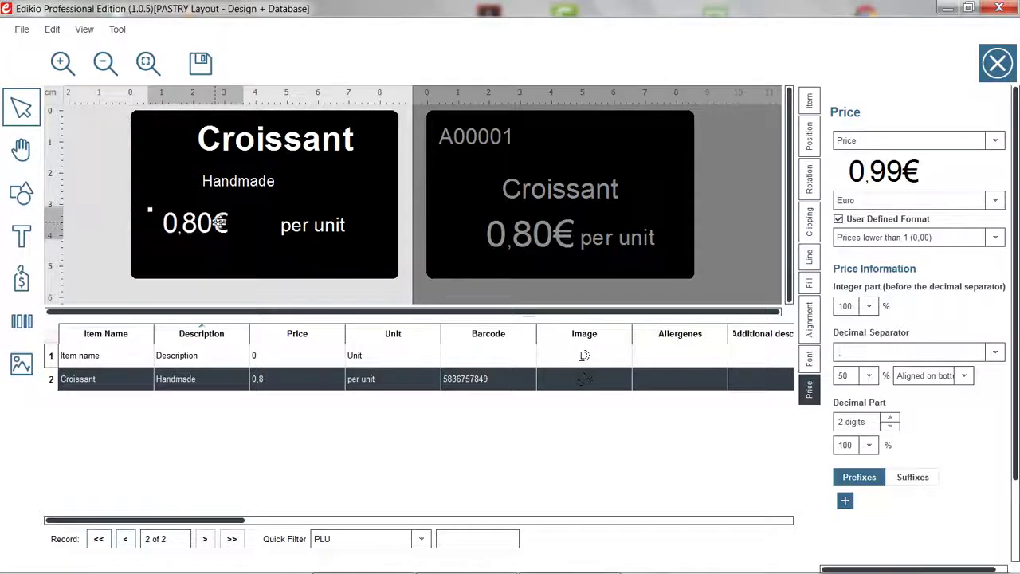
drag(283, 225, 203, 252)
click(255, 275)
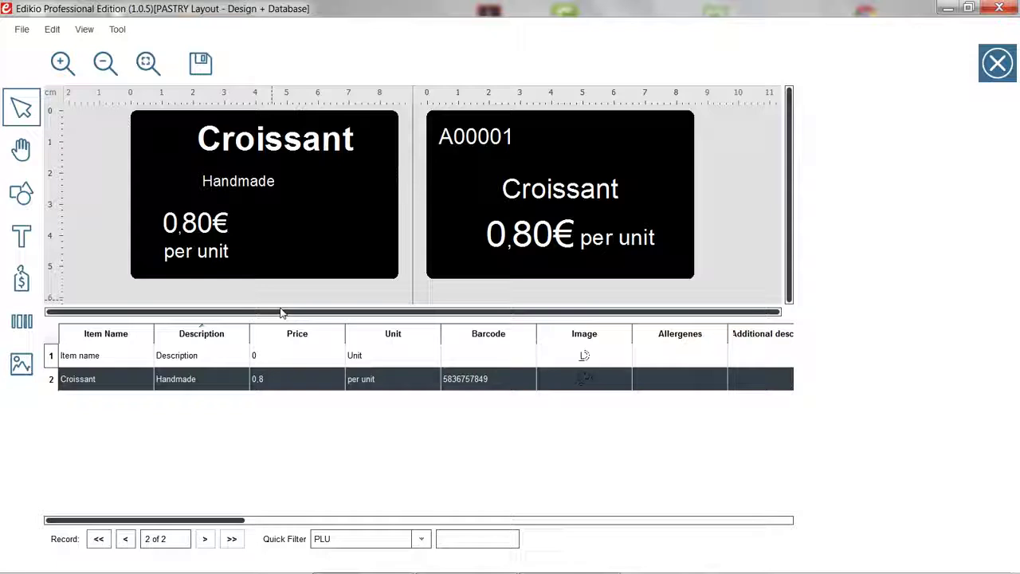
Step: Place the croissant product image beside the 0,80€ price on the front tag
drag(567, 338, 264, 221)
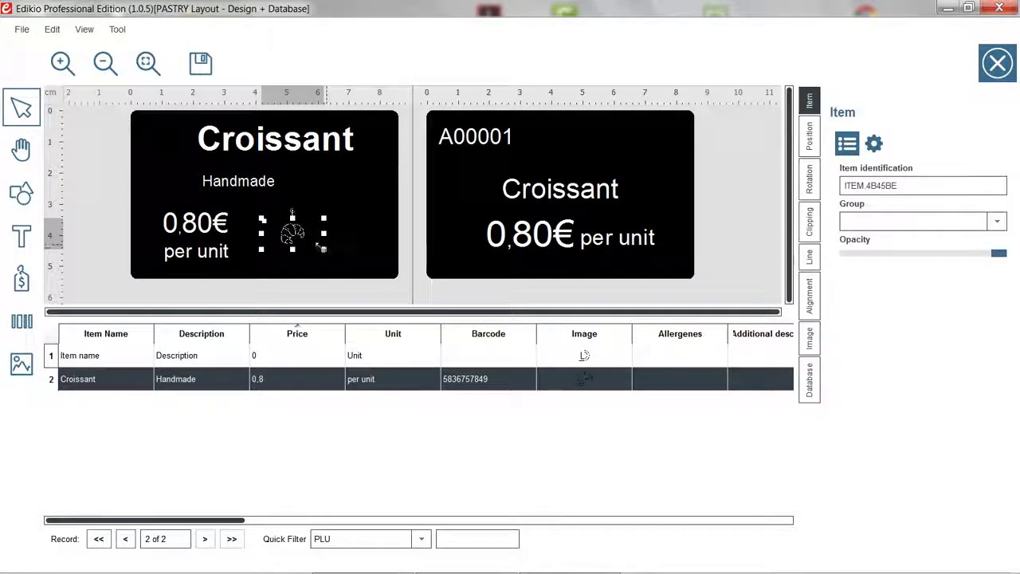
drag(319, 241, 271, 240)
click(284, 284)
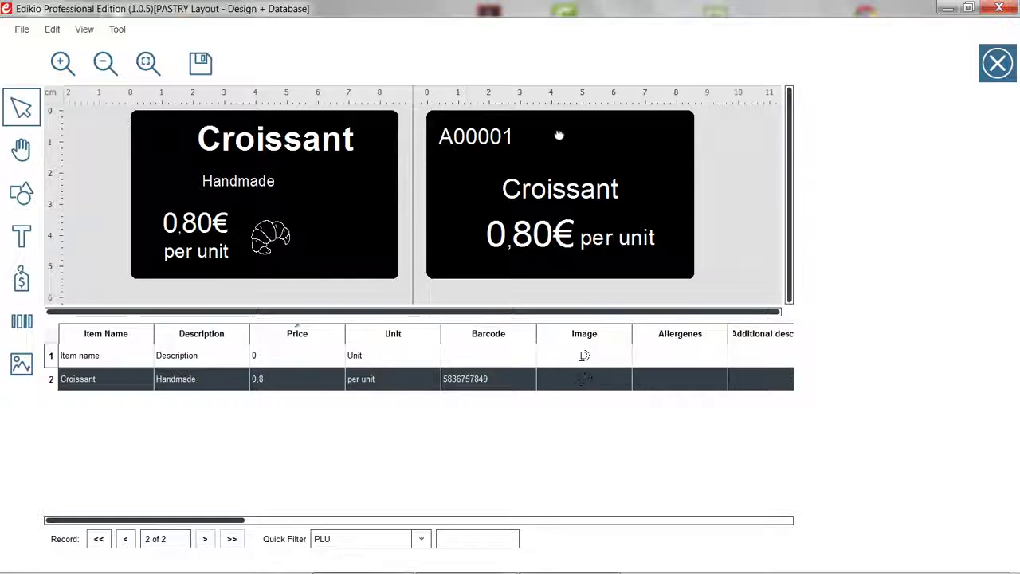
Step: Add the barcode to the back tag, enlarge it and make it black
drag(559, 132, 561, 131)
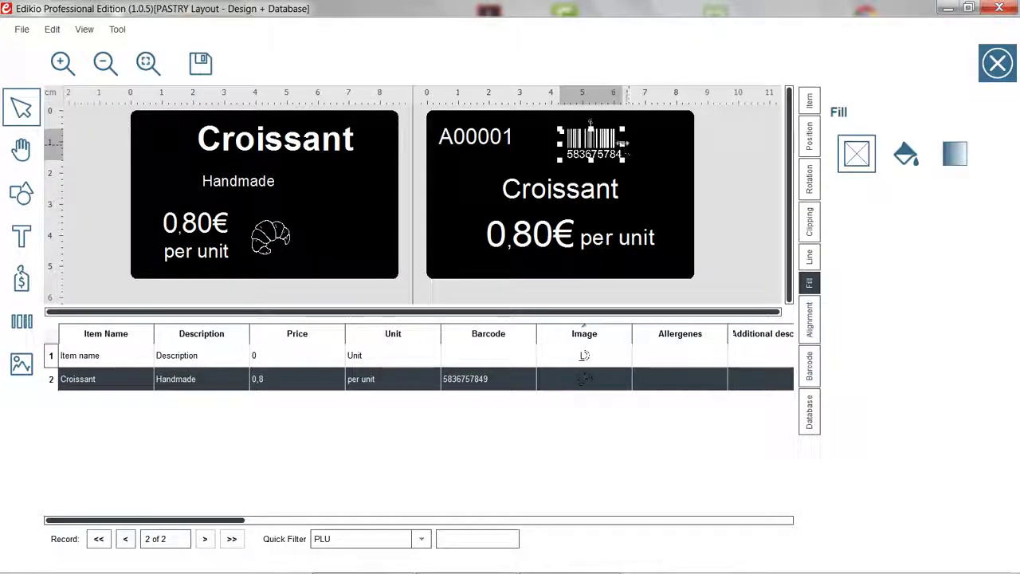
drag(624, 157, 652, 141)
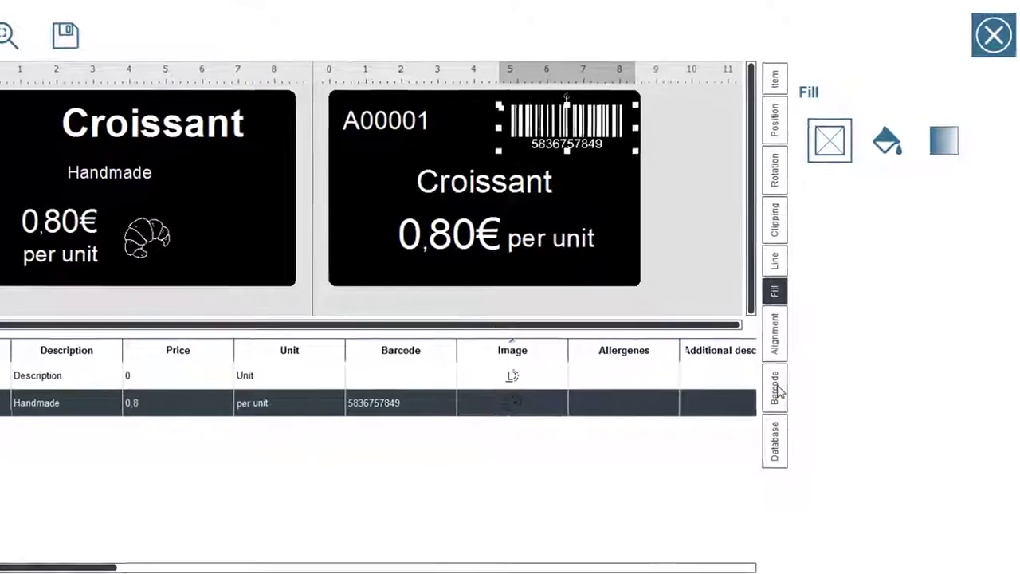
click(771, 394)
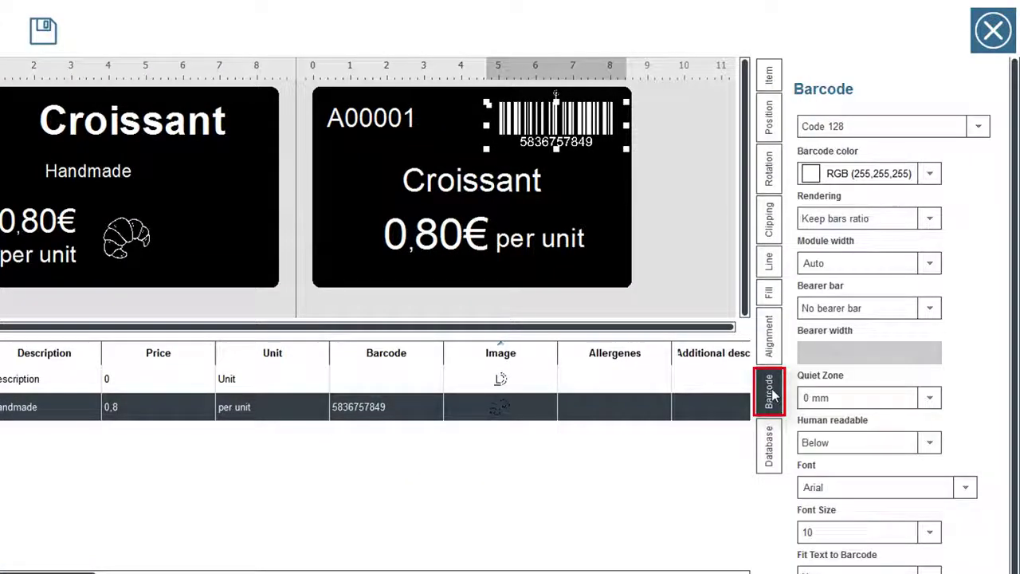
click(929, 173)
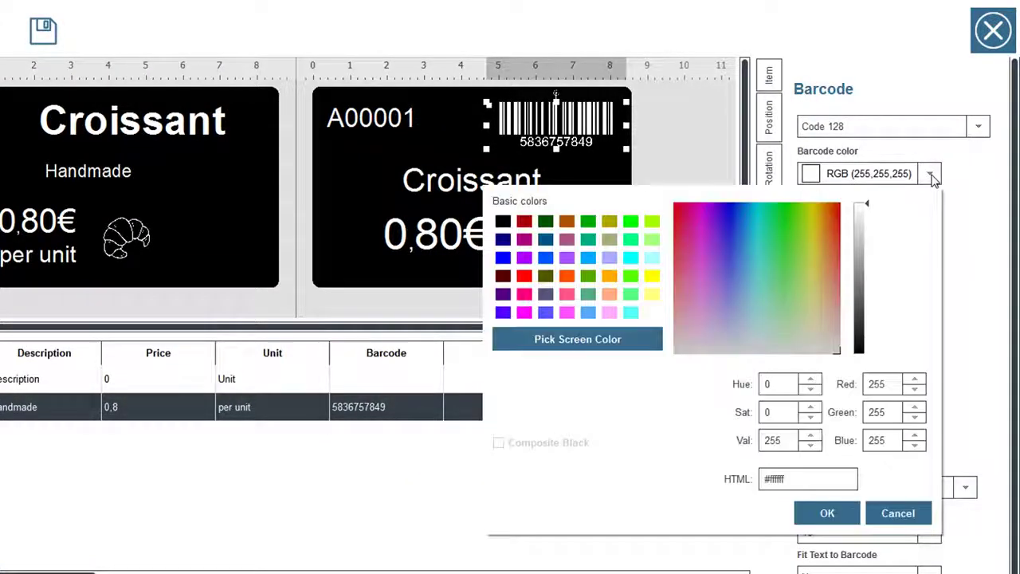
click(503, 220)
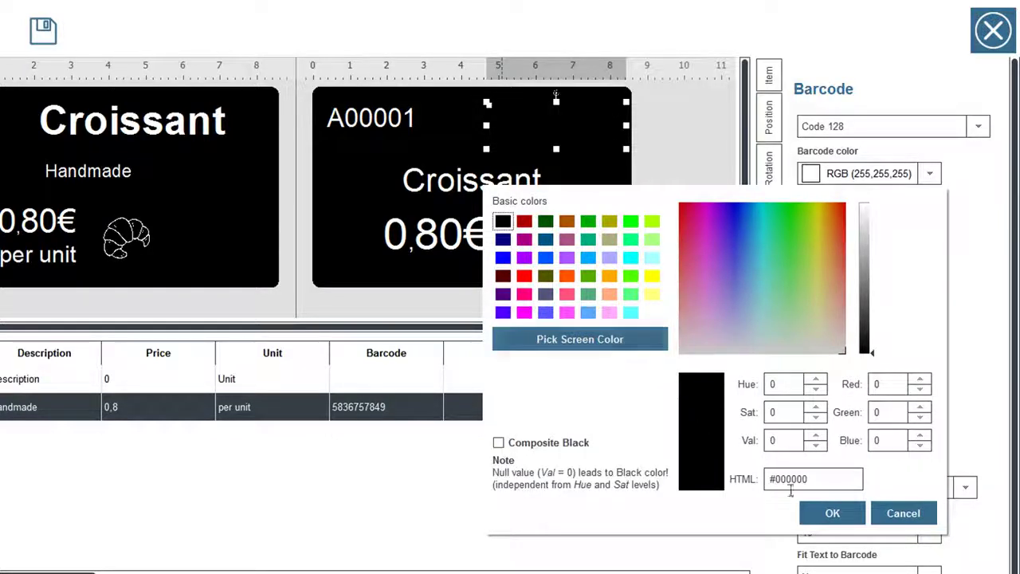
click(822, 517)
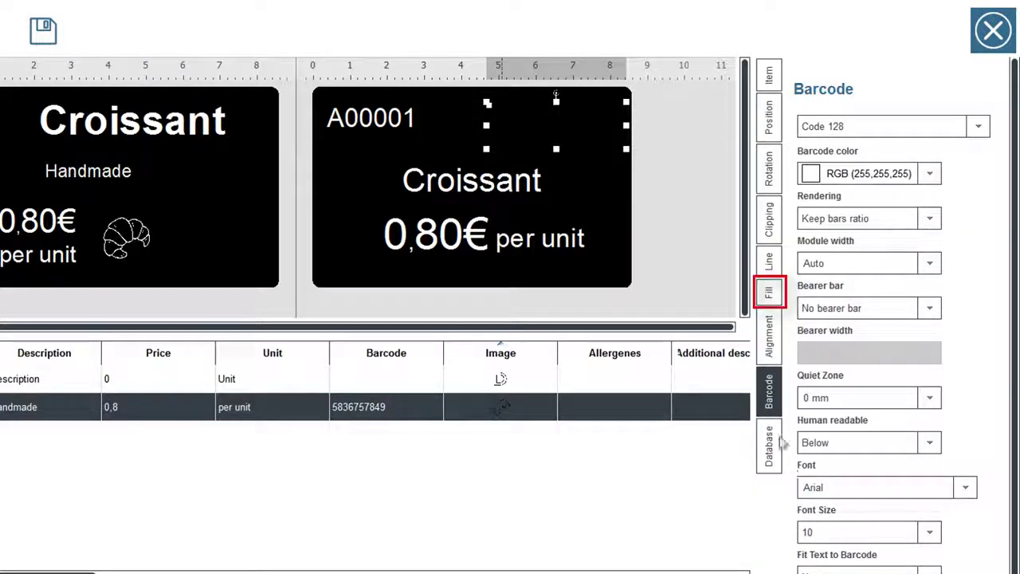
Step: Give the barcode a solid white background and shrink it into the top-right corner
click(765, 295)
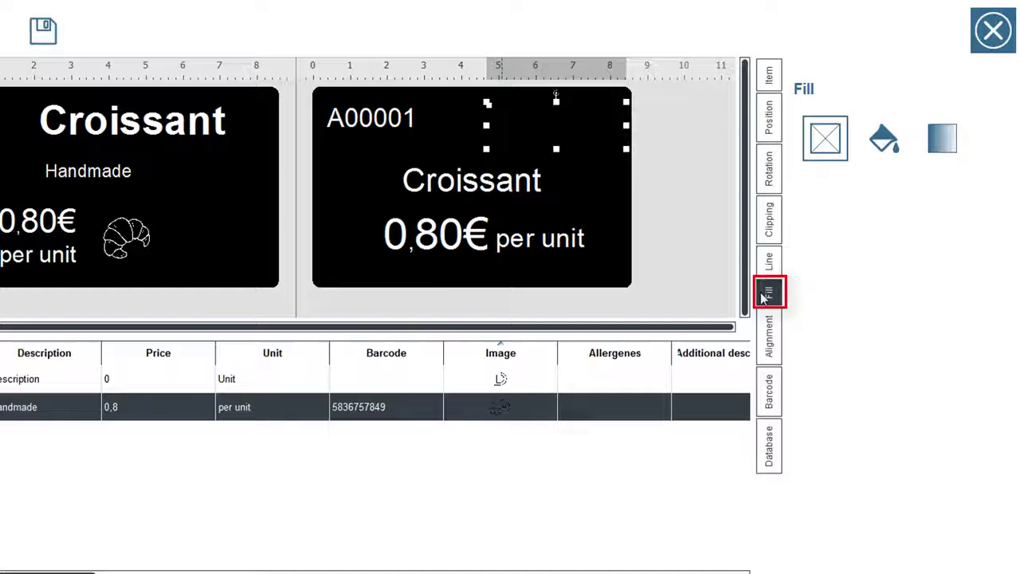
click(883, 140)
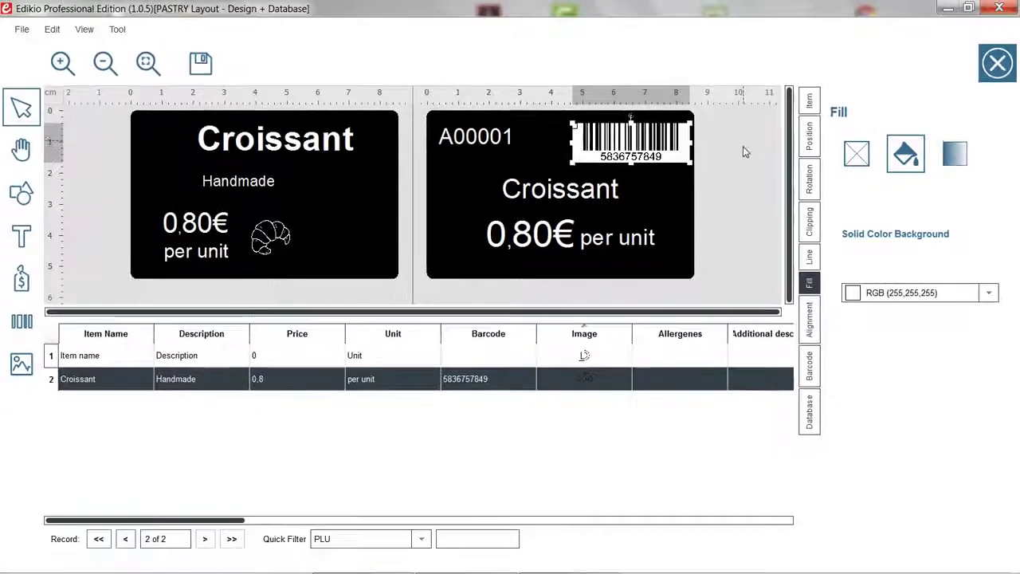
drag(691, 142, 667, 140)
click(719, 159)
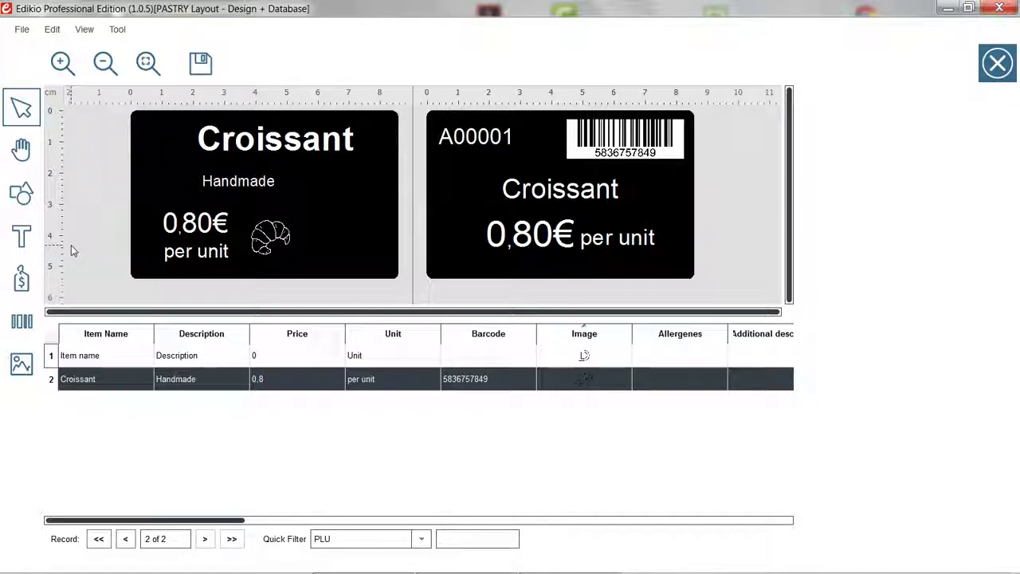
Step: Add static text 'For 10 pastries' at the front tag's lower right, beside the croissant
click(22, 236)
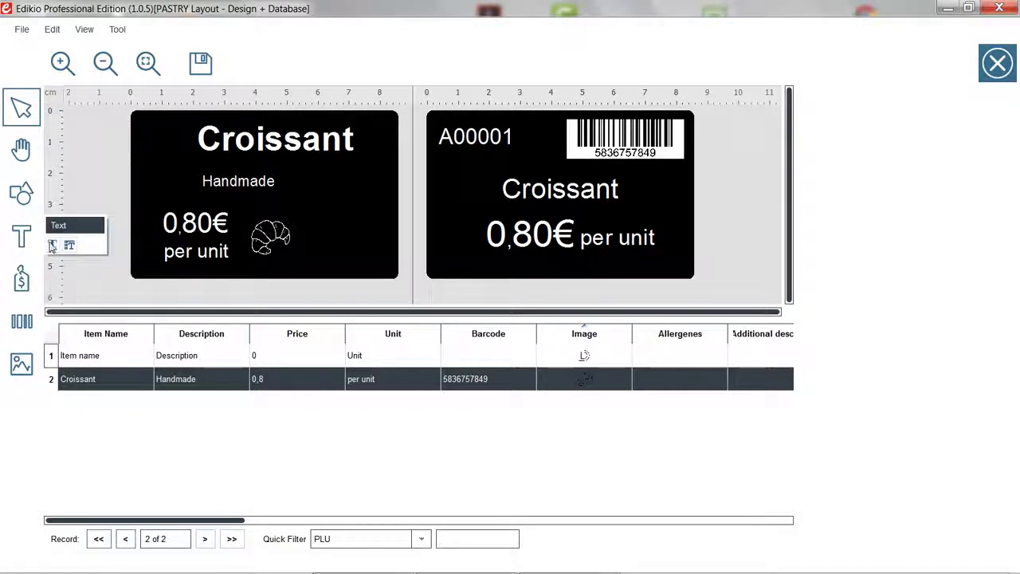
click(52, 246)
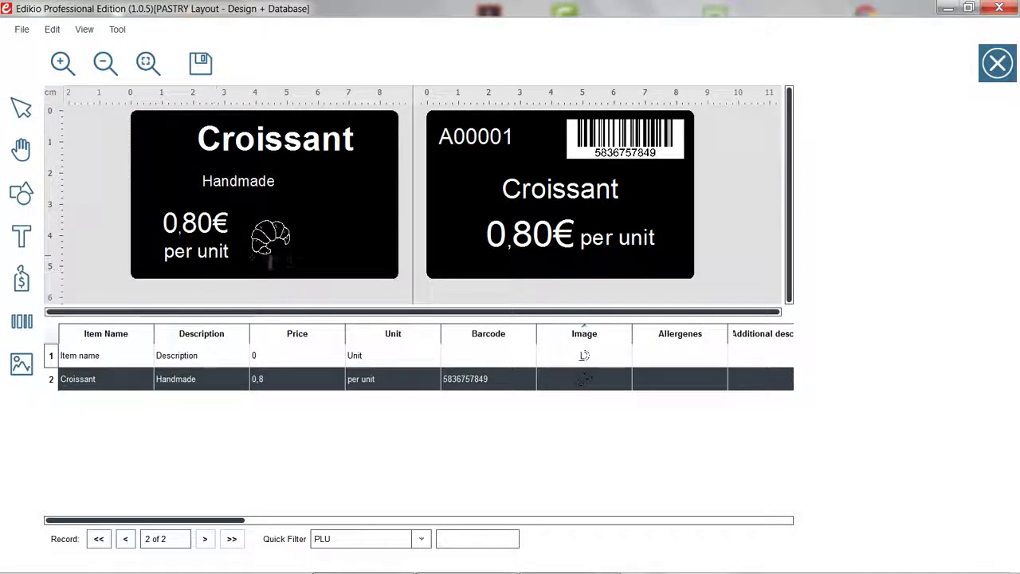
click(300, 244)
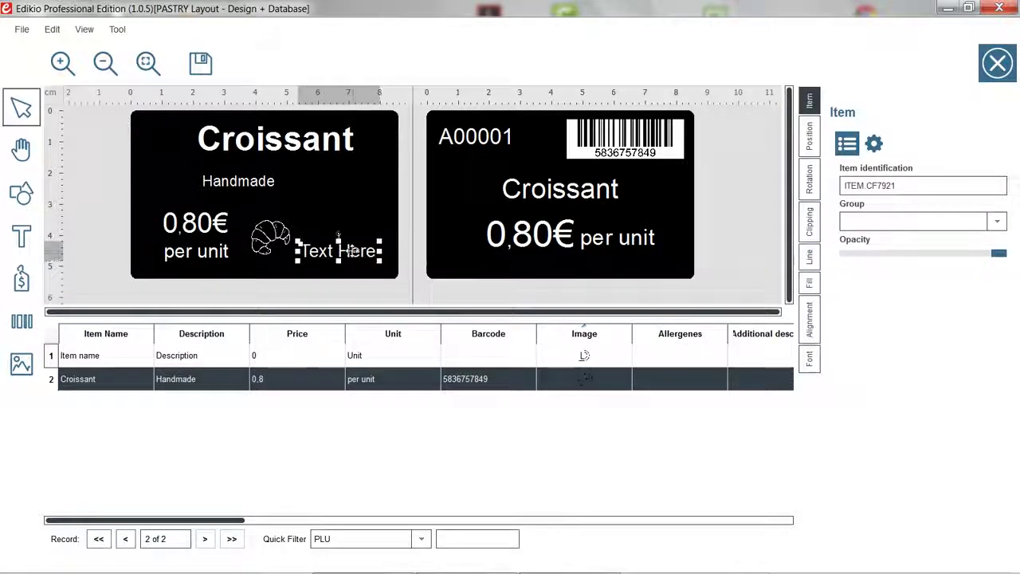
double_click(356, 250)
key(ctrl+a)
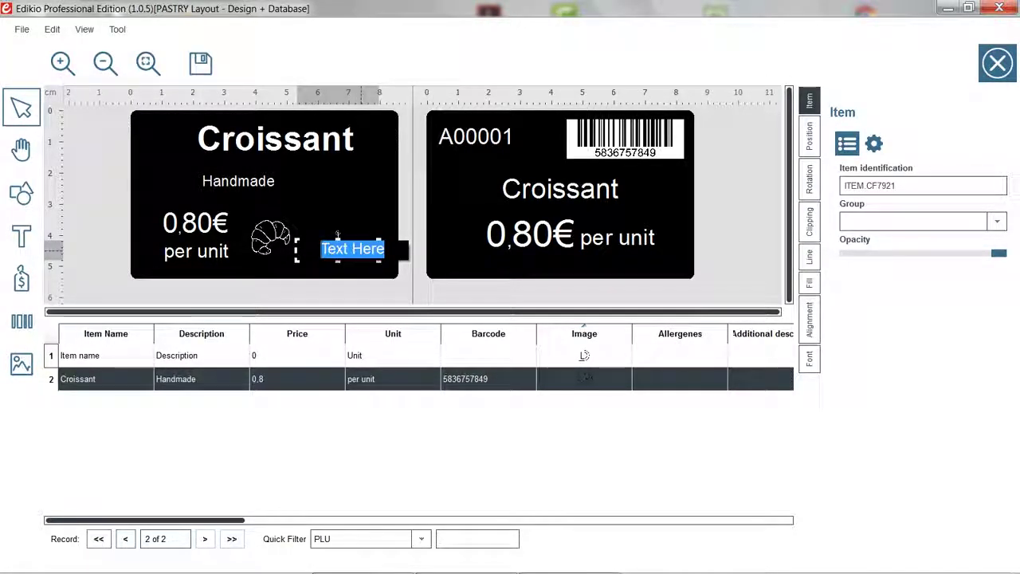
key(BackSpace)
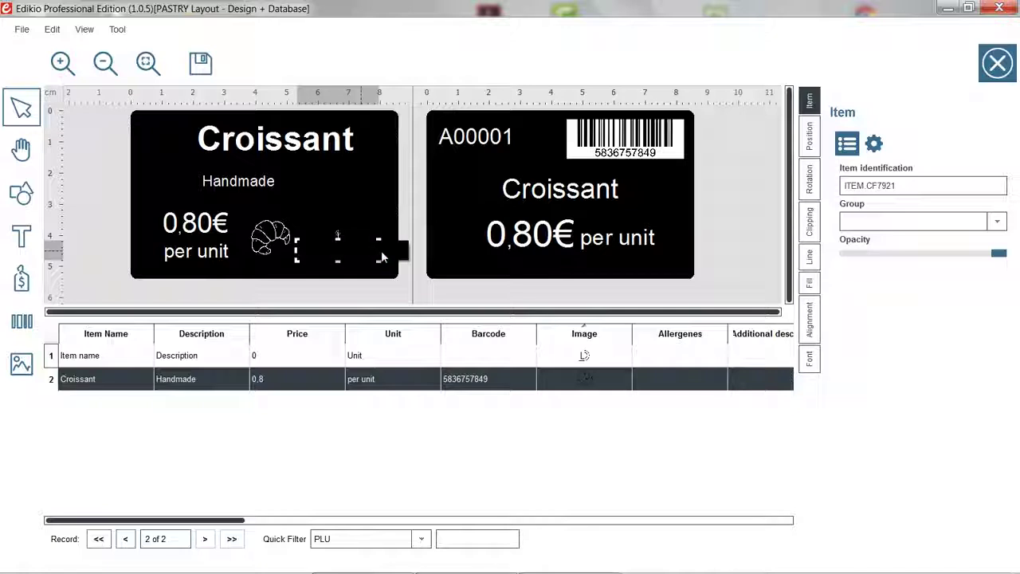
text(F)
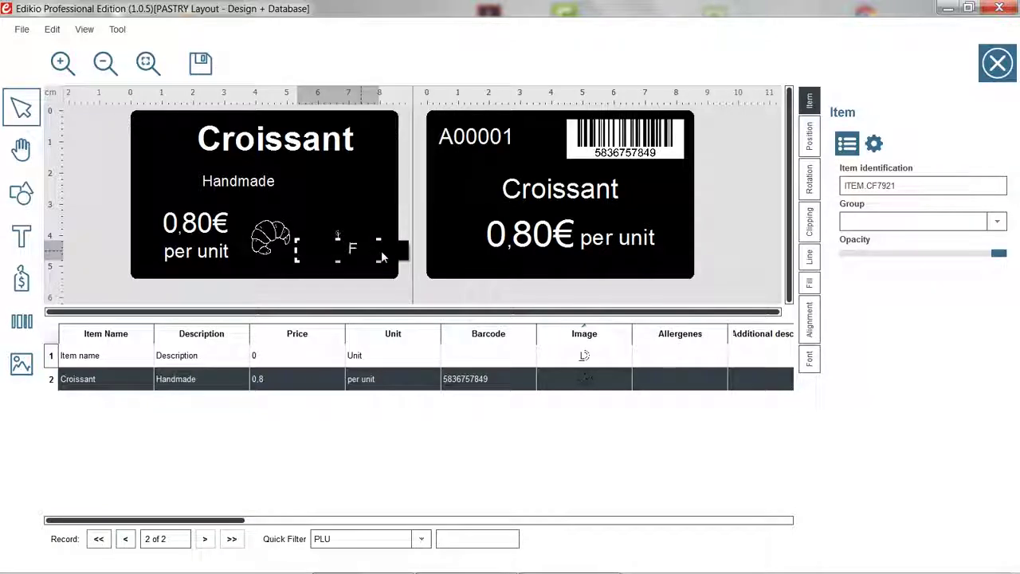
text(or 10)
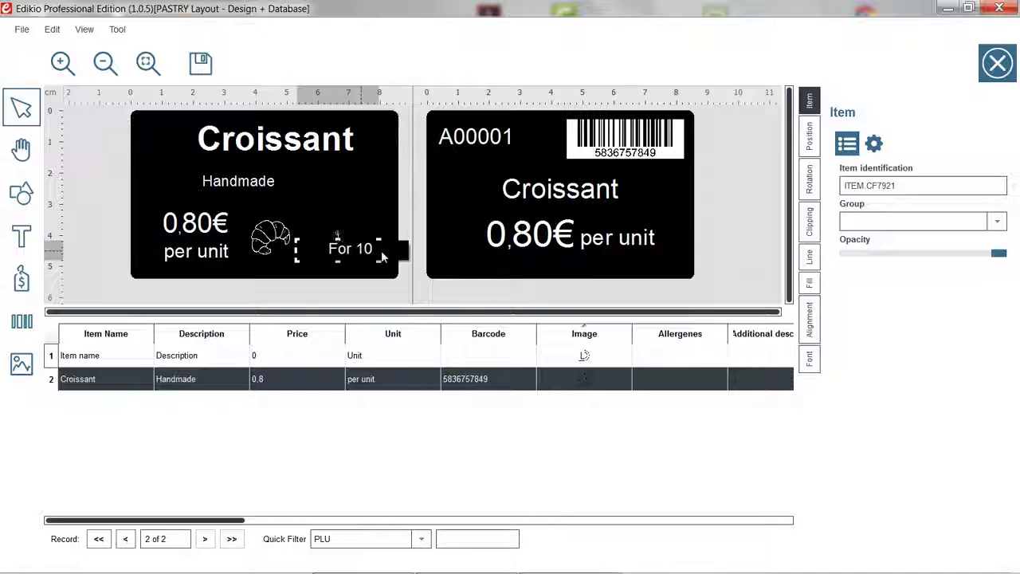
text( pastries)
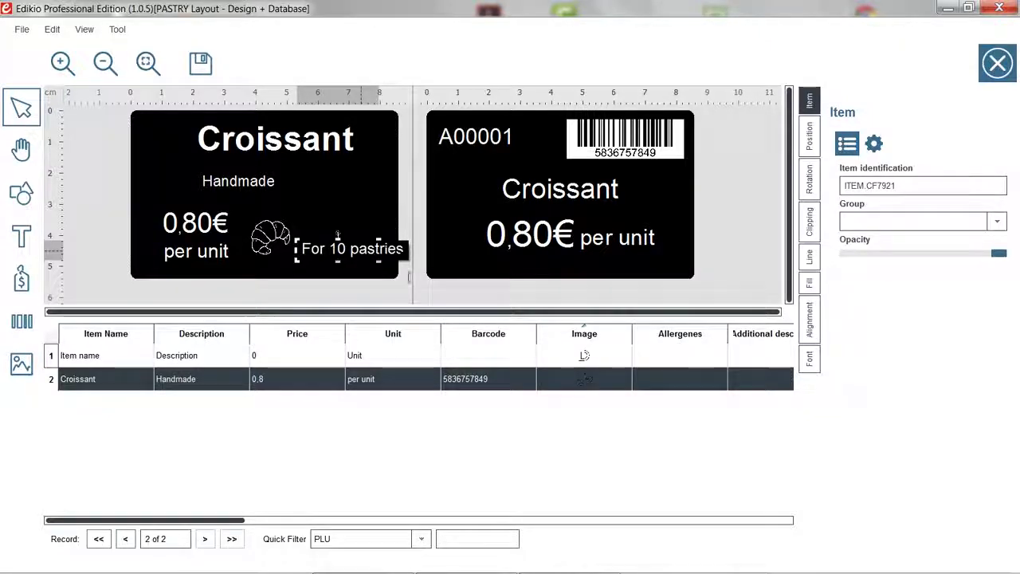
key(Escape)
click(357, 253)
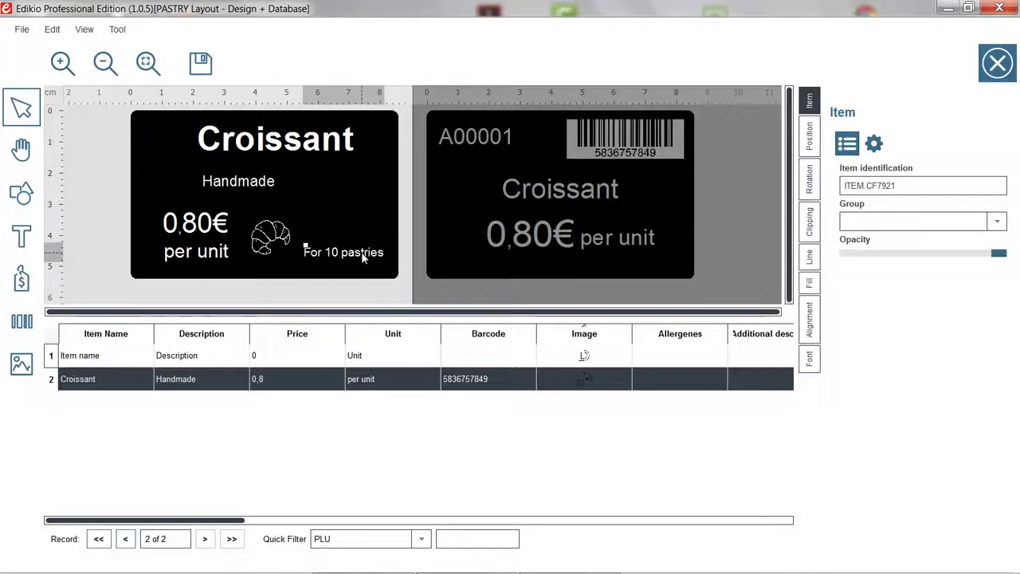
drag(361, 252, 368, 254)
click(409, 268)
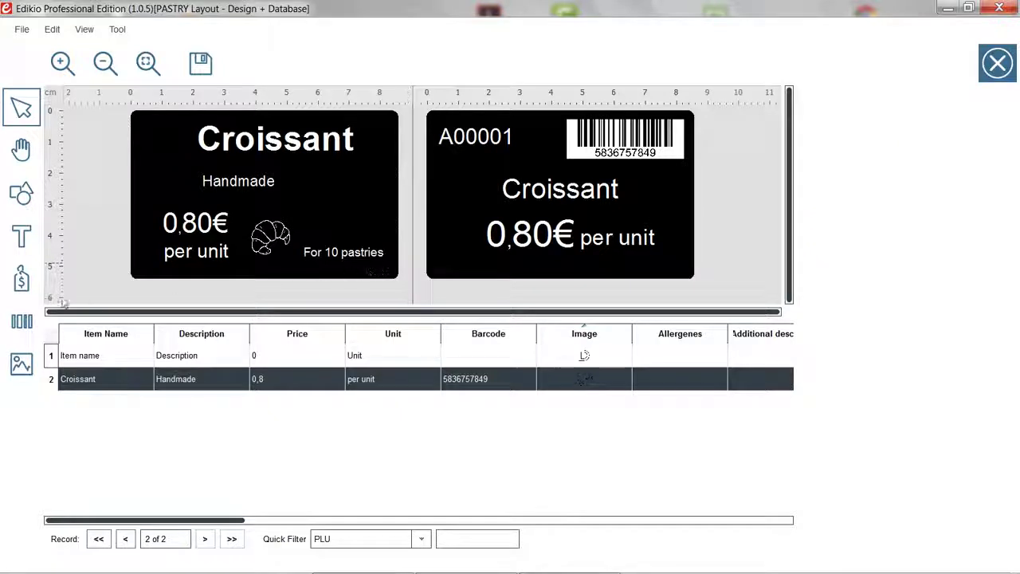
Step: Add a fixed price field with value 5 on the left label, sized above the text
click(22, 279)
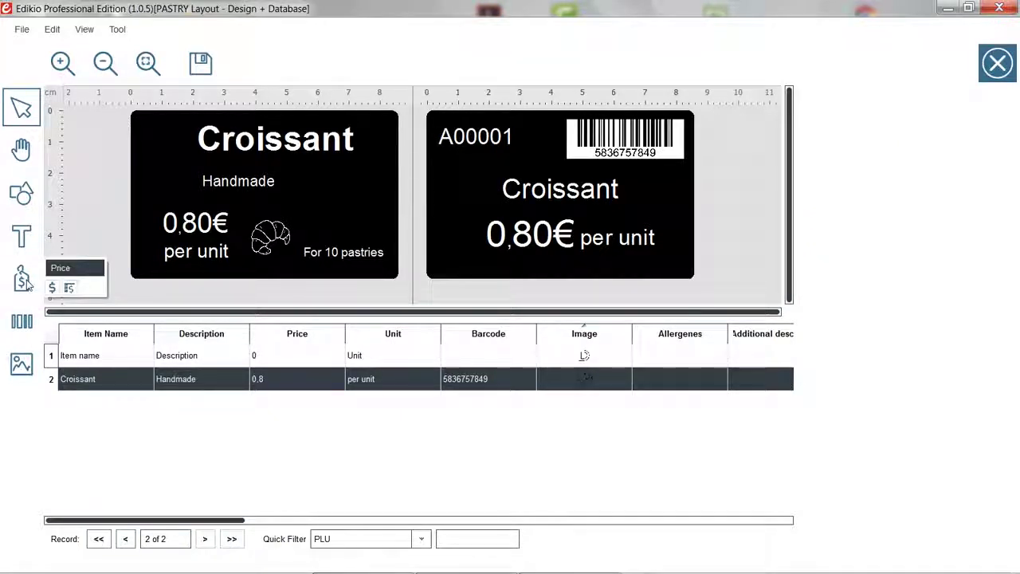
click(52, 288)
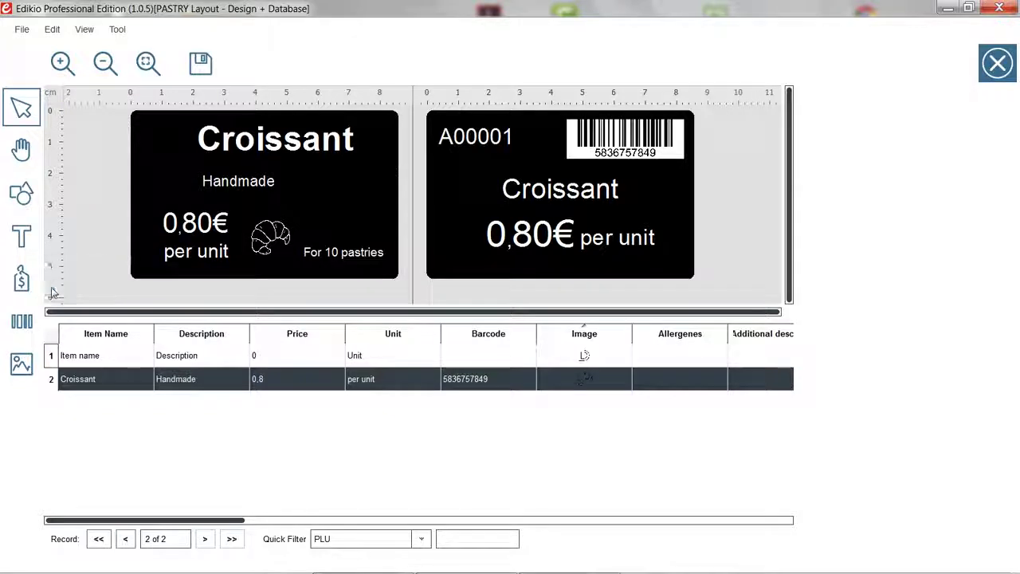
click(309, 209)
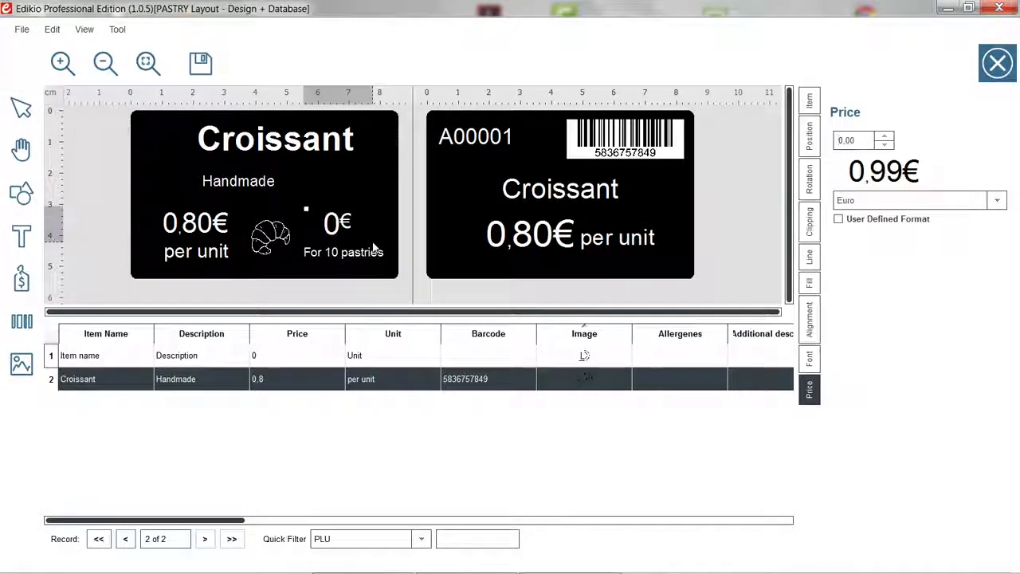
drag(373, 248, 372, 242)
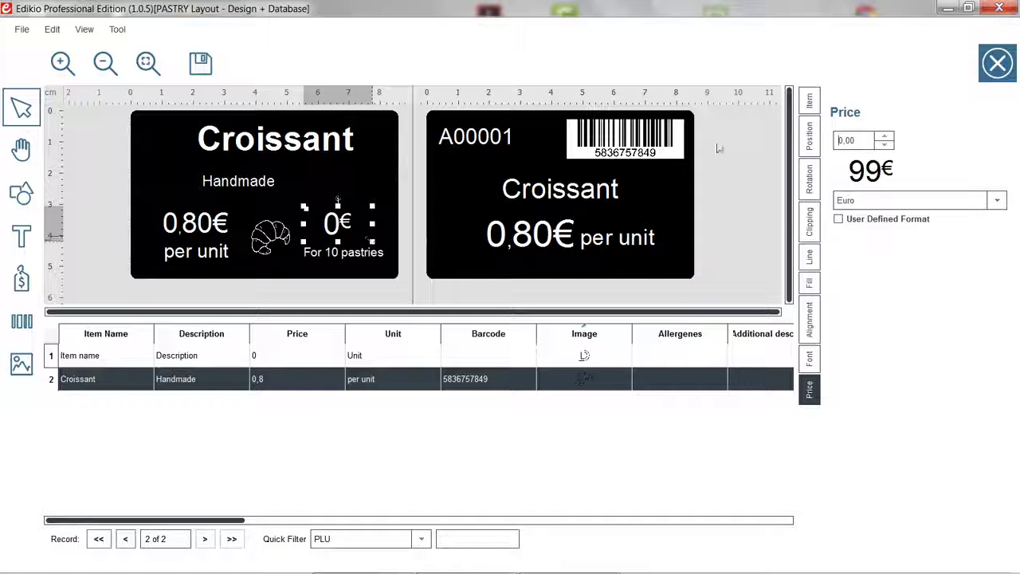
click(841, 140)
text(5)
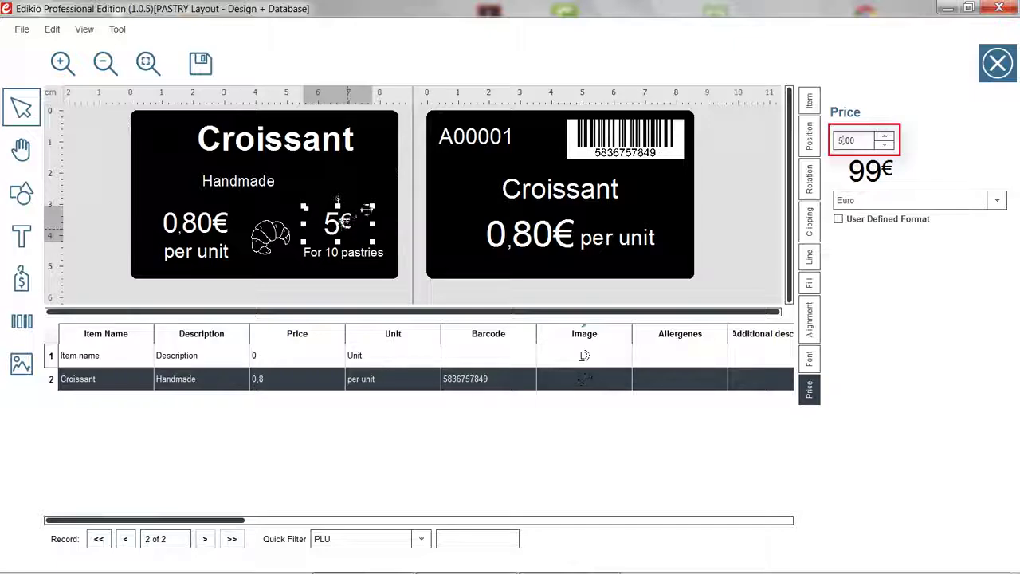
mouse_move(371, 206)
mouse_down()
mouse_move(365, 213)
mouse_move(373, 209)
mouse_up()
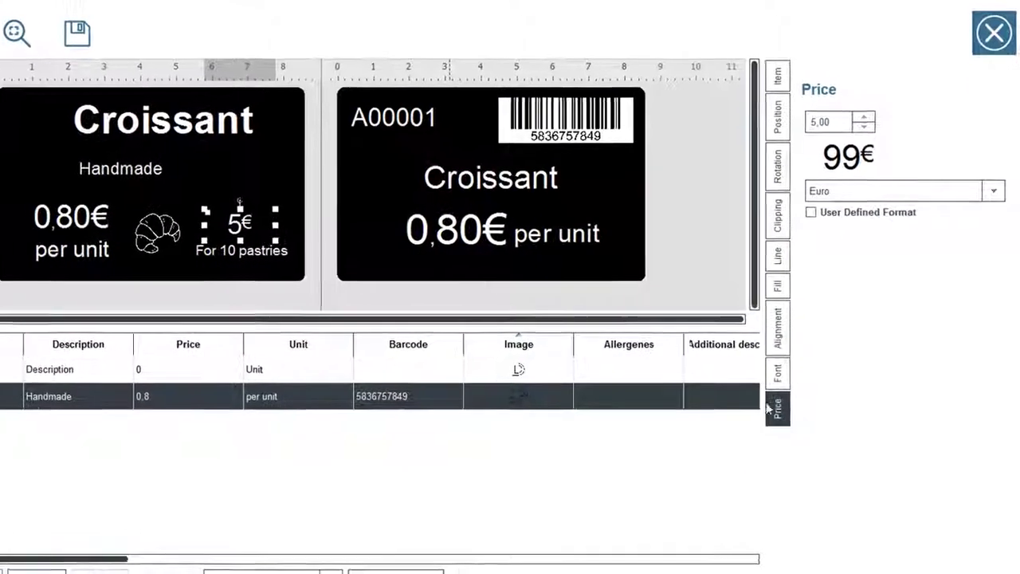
Step: Keep the Euro currency format and turn off User Defined Format for the 5€ price
click(988, 195)
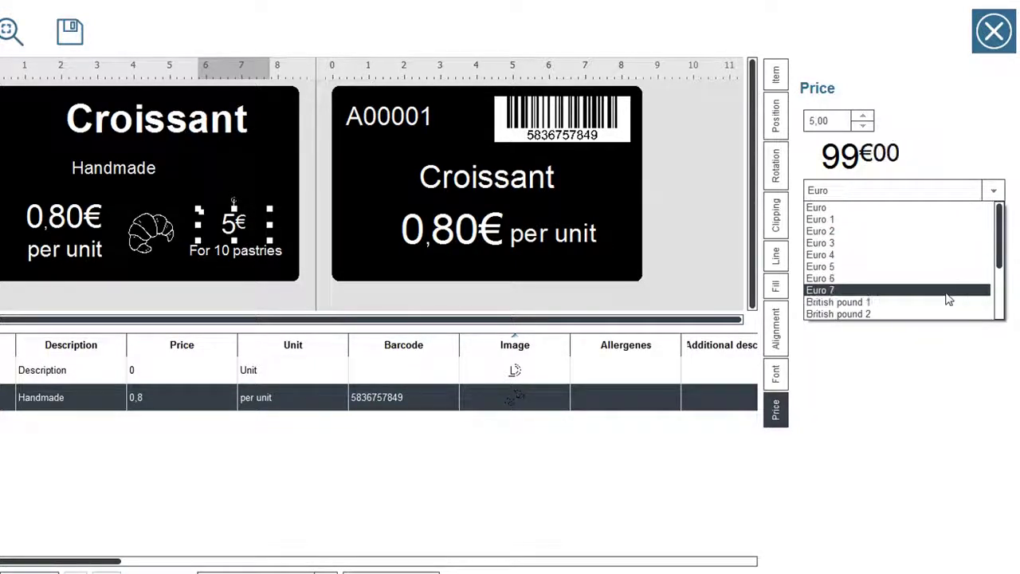
click(965, 183)
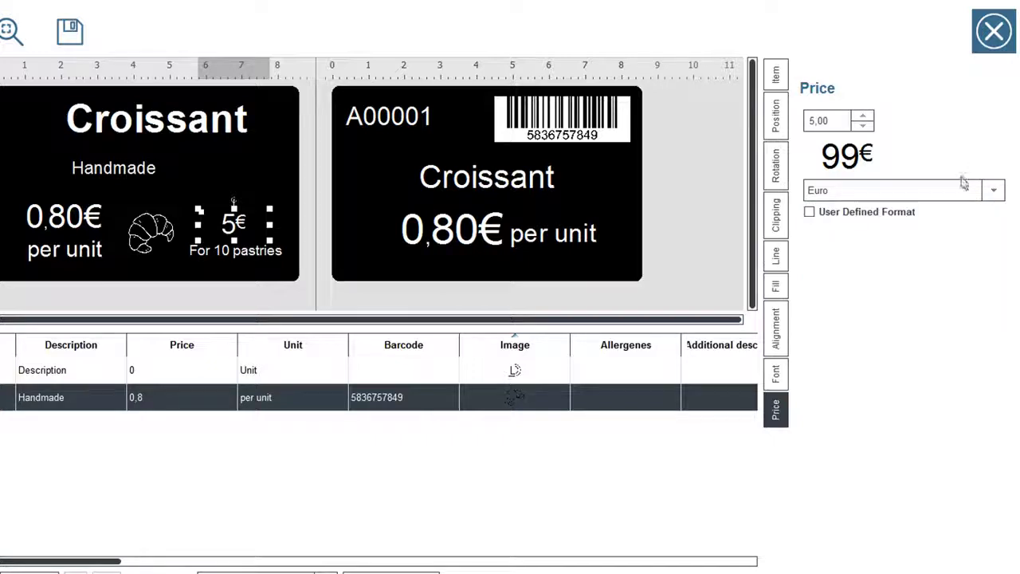
click(877, 220)
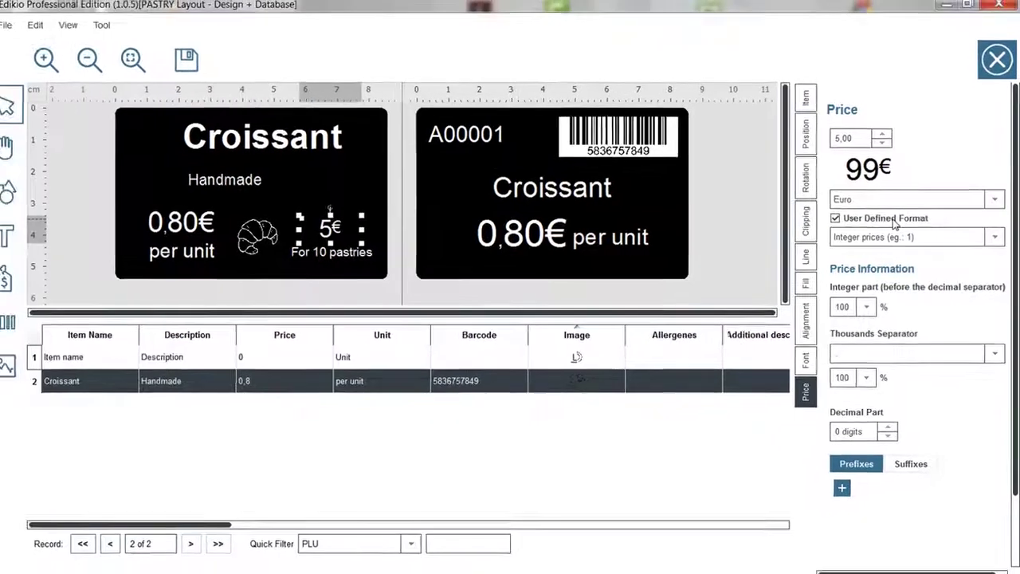
click(892, 220)
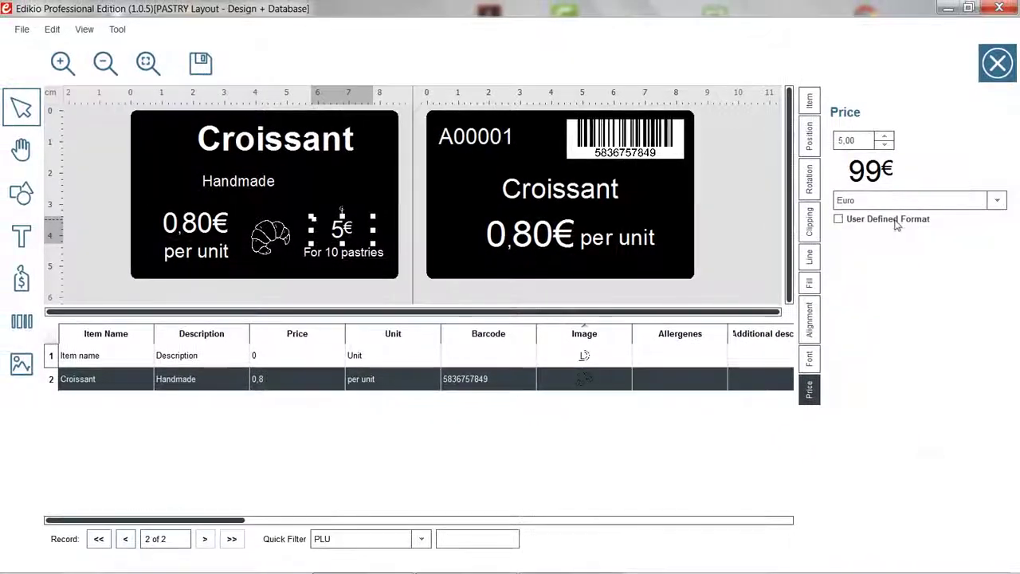
click(435, 296)
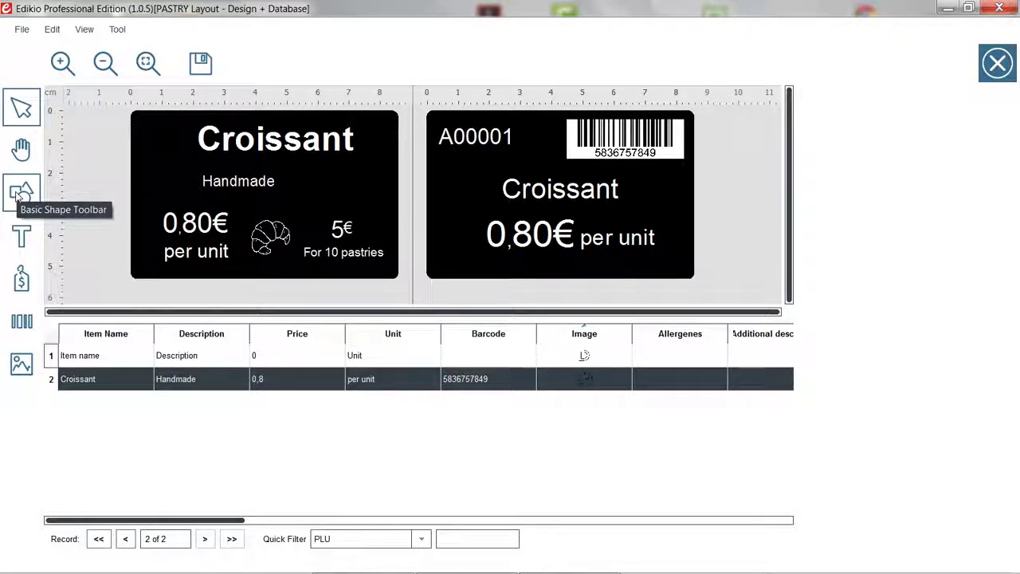
Step: Draw a 0.5 mm white line under the Croissant title
click(19, 195)
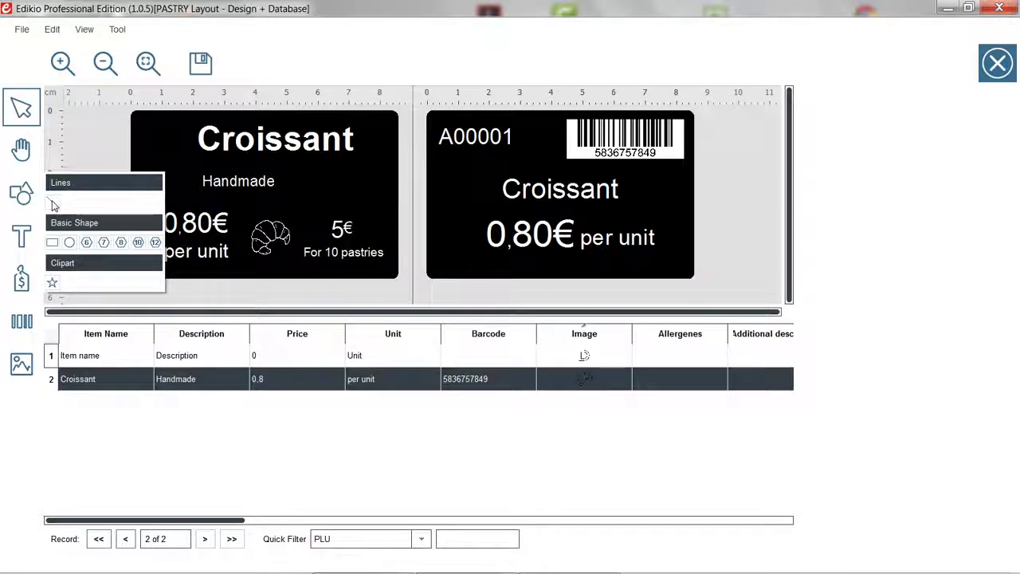
click(54, 205)
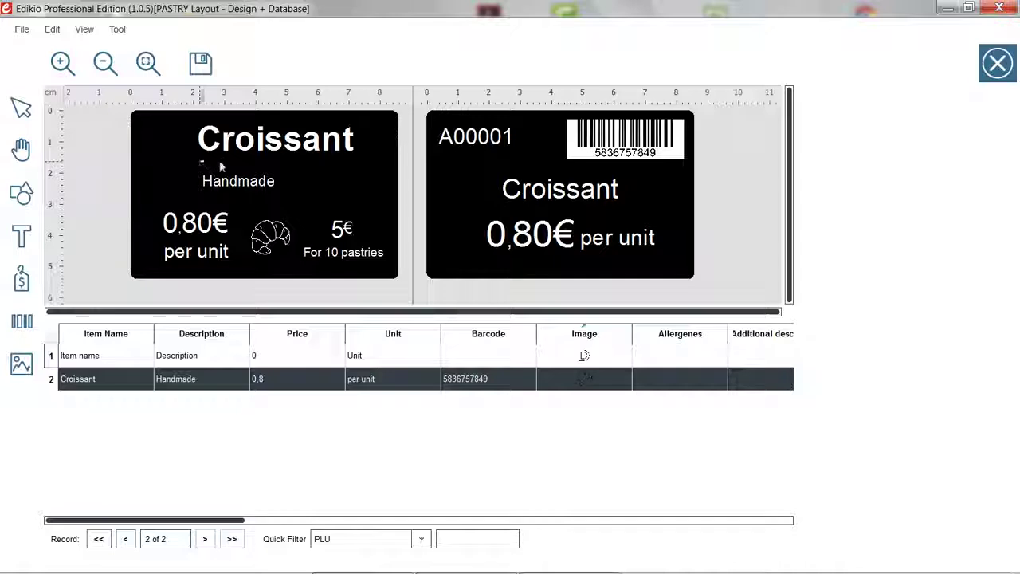
drag(201, 163, 367, 163)
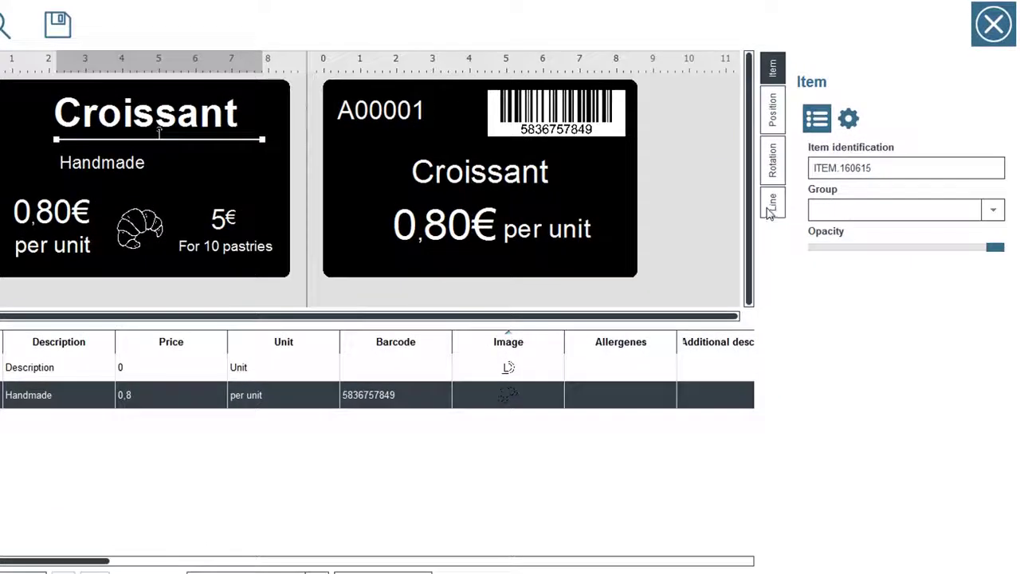
click(771, 204)
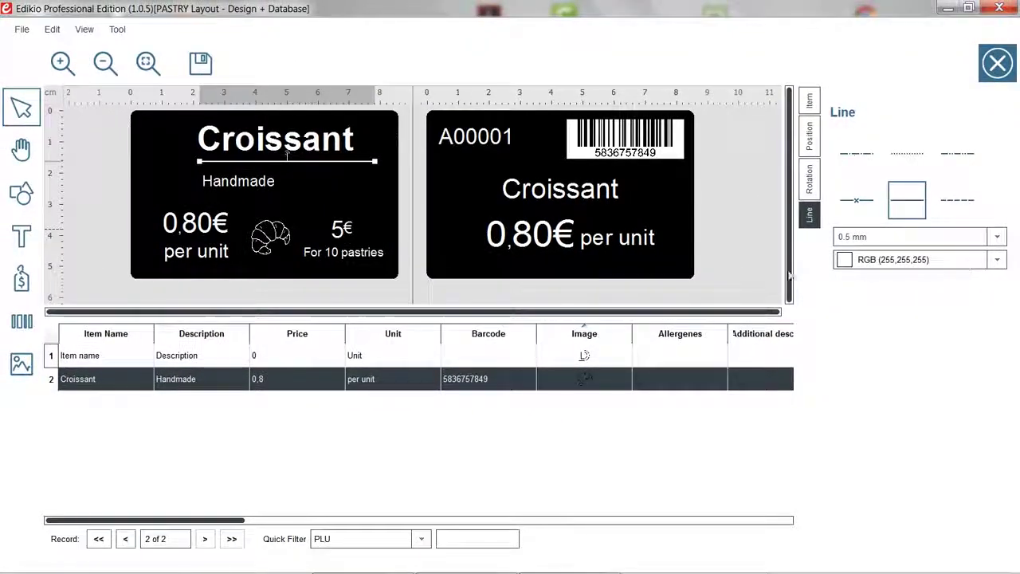
click(414, 216)
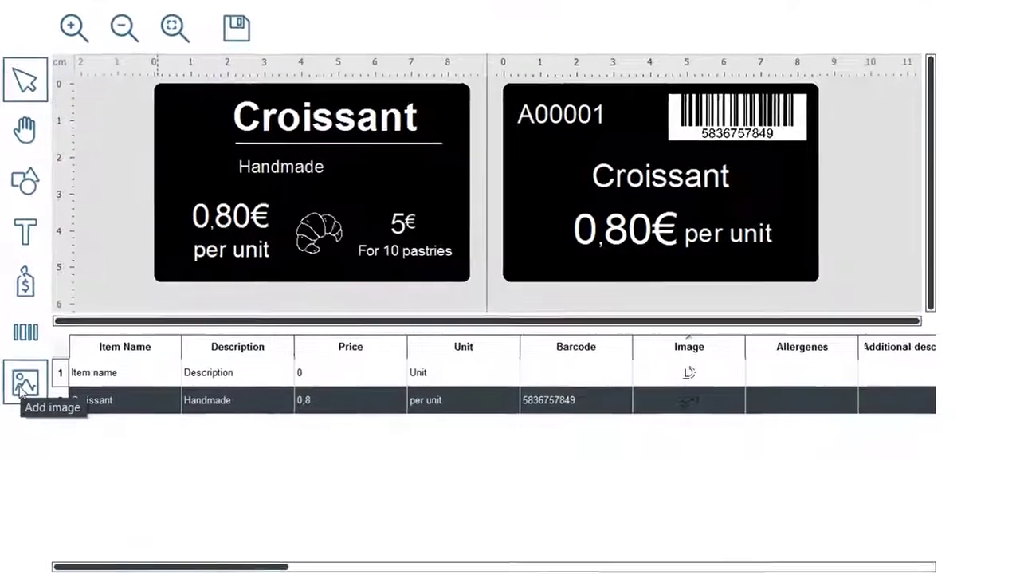
Step: Insert MyPastryShop.png as a fixed image at the tag's top-left, widening the crop slightly
click(20, 388)
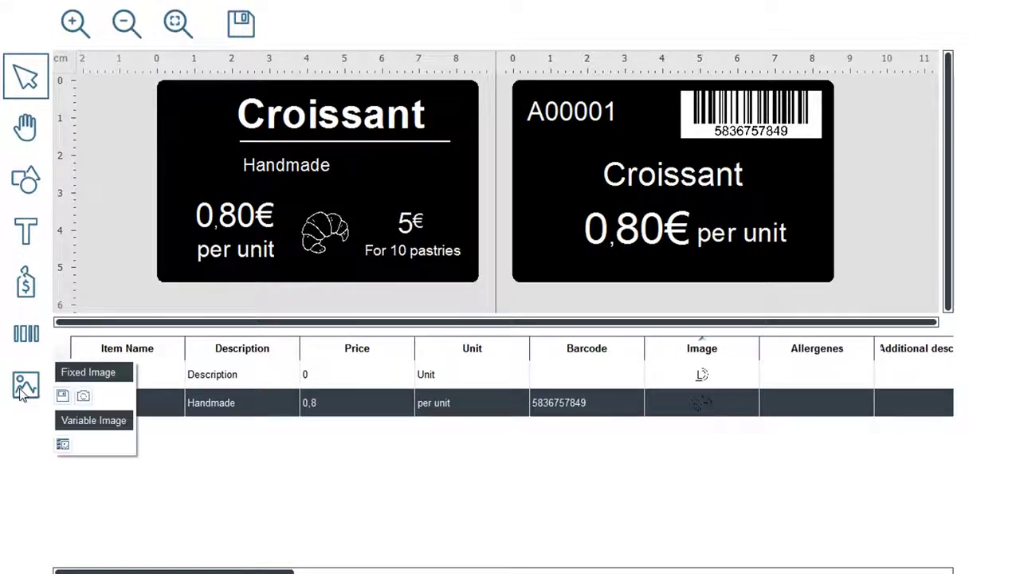
click(63, 396)
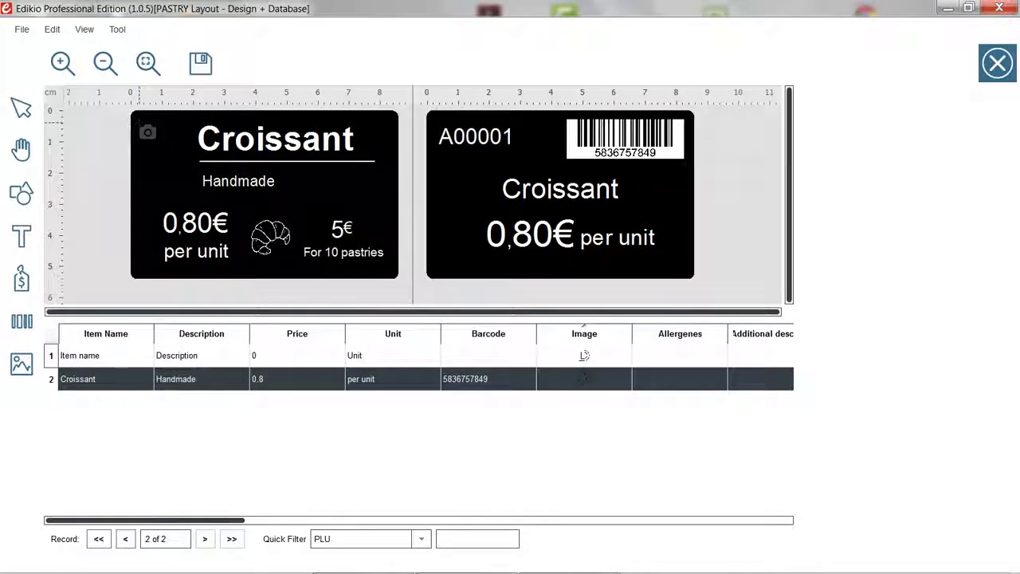
drag(142, 124, 185, 168)
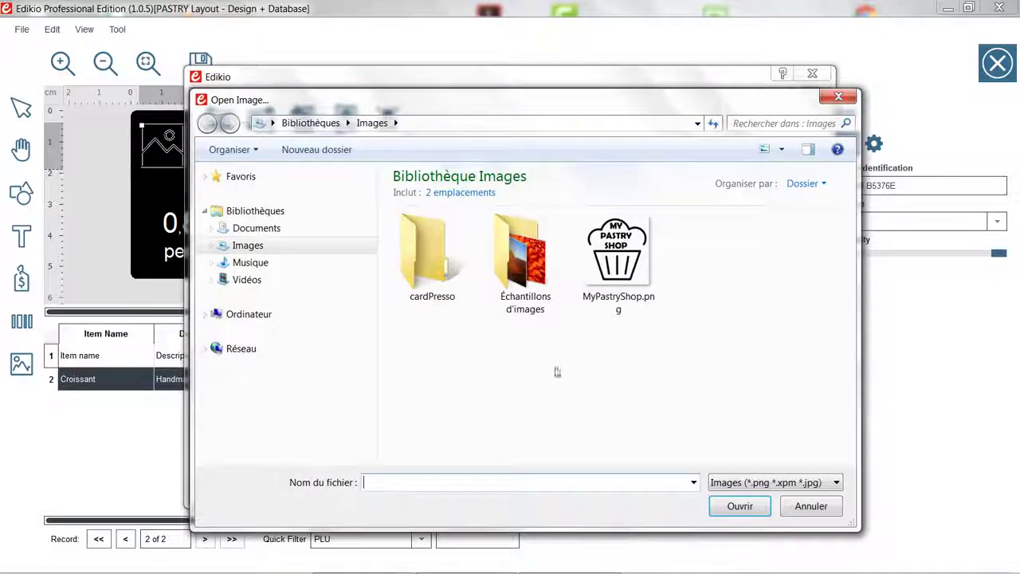
click(631, 274)
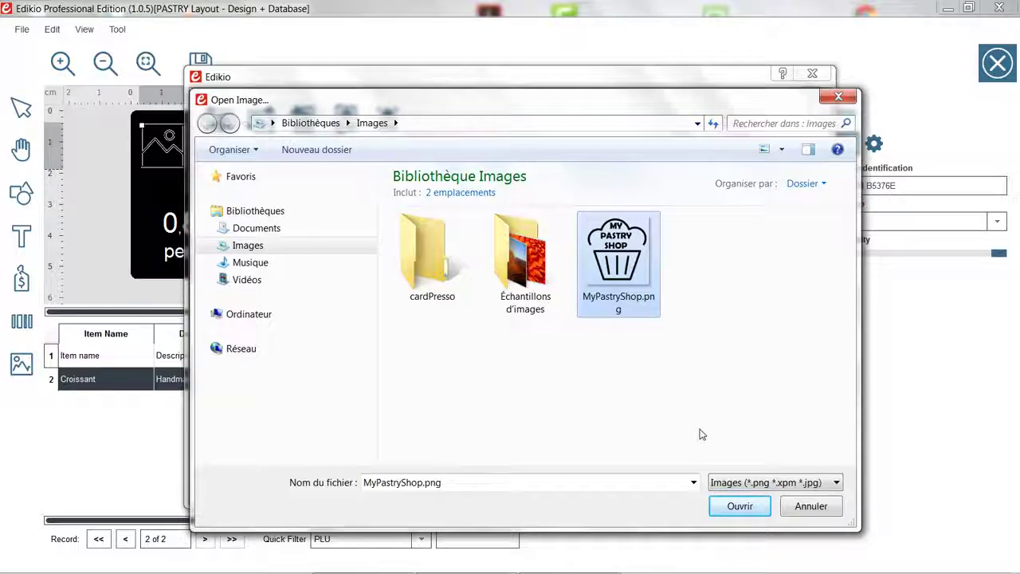
click(738, 507)
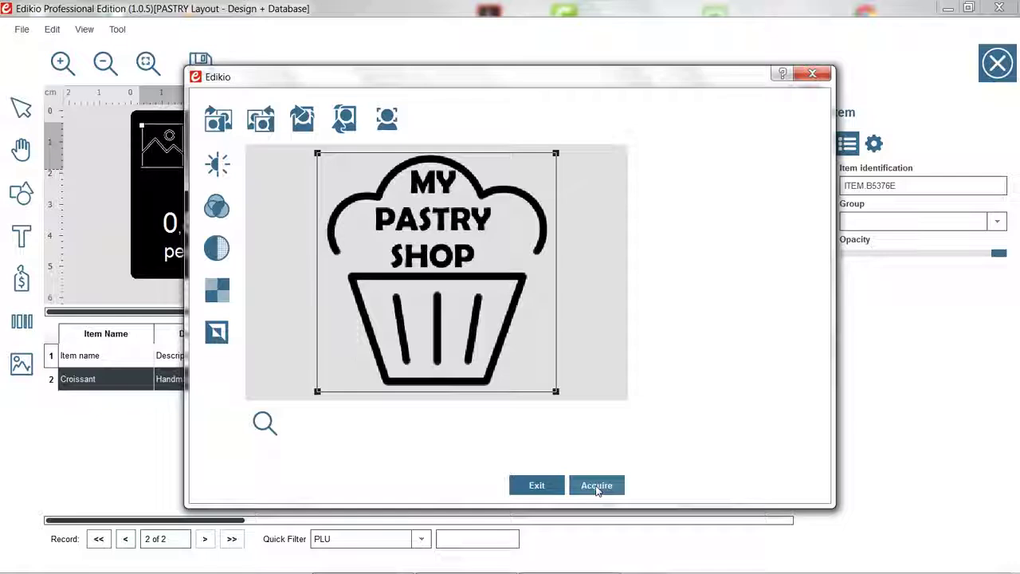
mouse_move(557, 393)
mouse_down()
mouse_move(569, 403)
mouse_move(561, 393)
mouse_up()
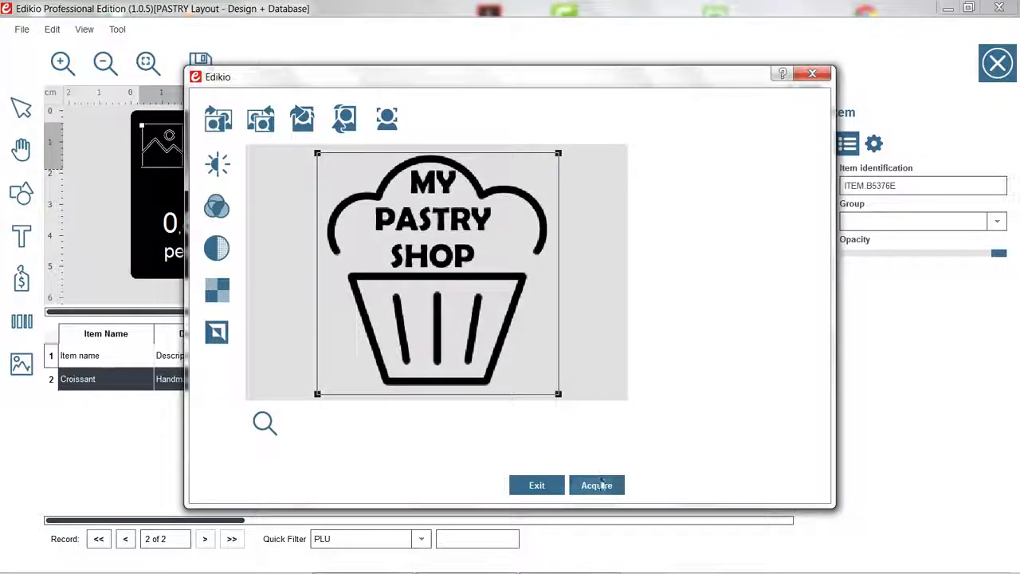
click(601, 483)
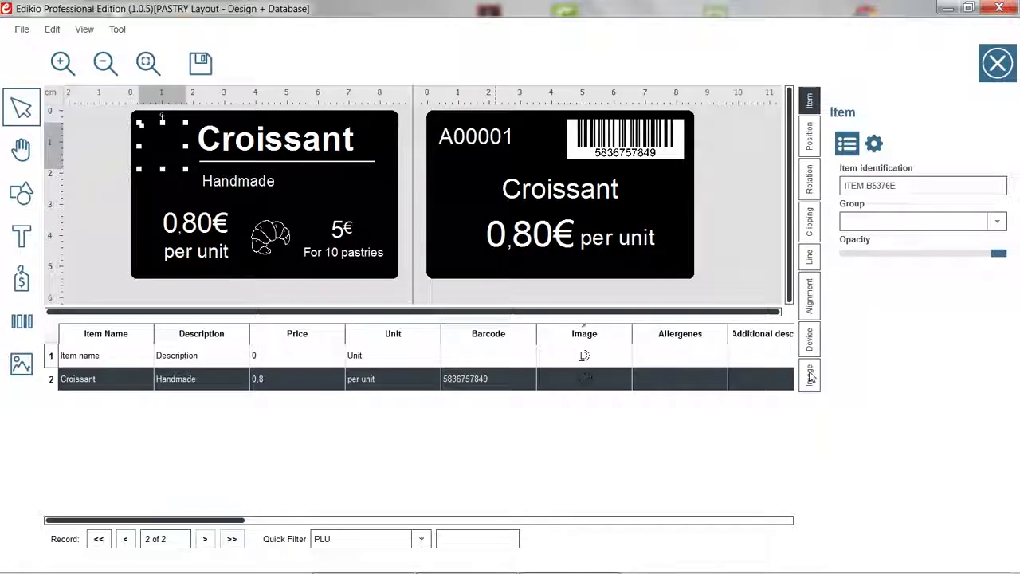
Step: Set the logo image to Monochrome and Negative so it renders white
click(810, 375)
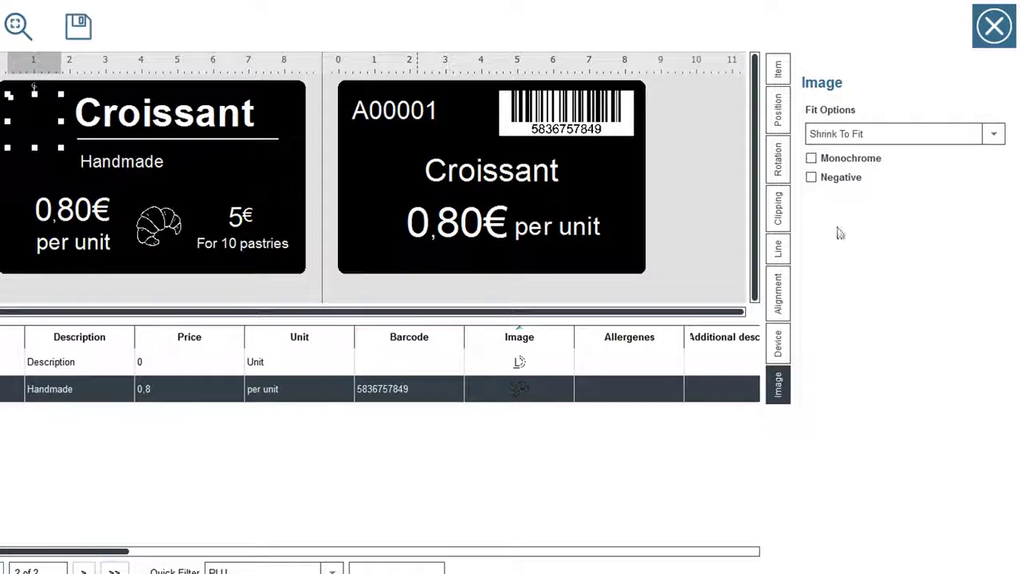
click(852, 160)
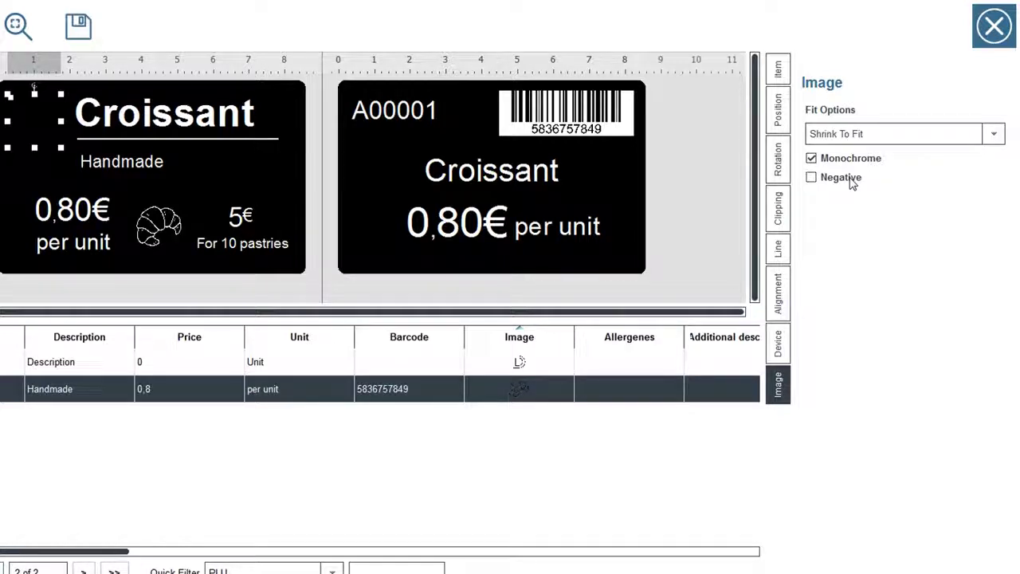
click(852, 180)
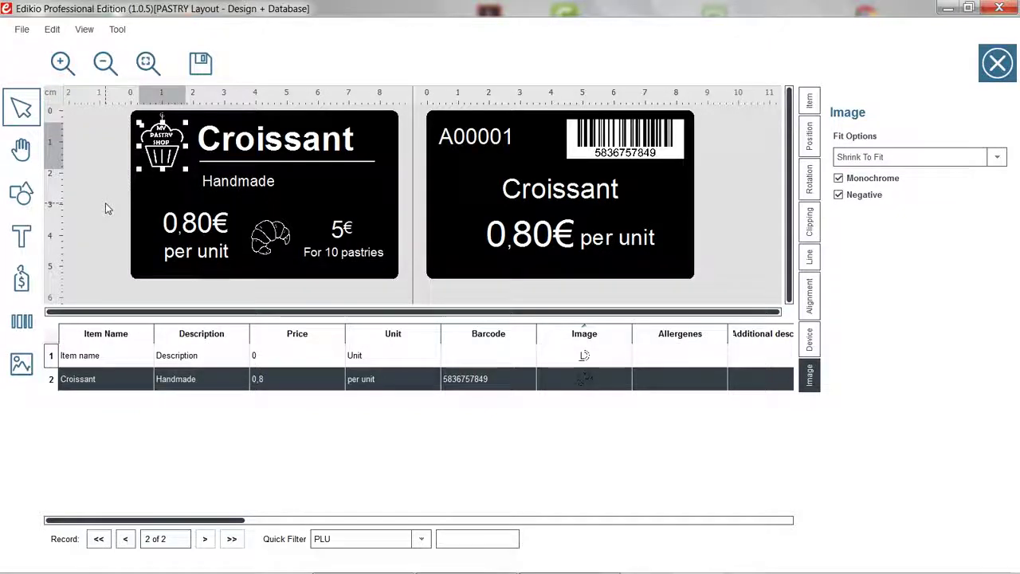
Step: Deselect the logo and exit the tag designer back to the Pastry layout list
click(107, 208)
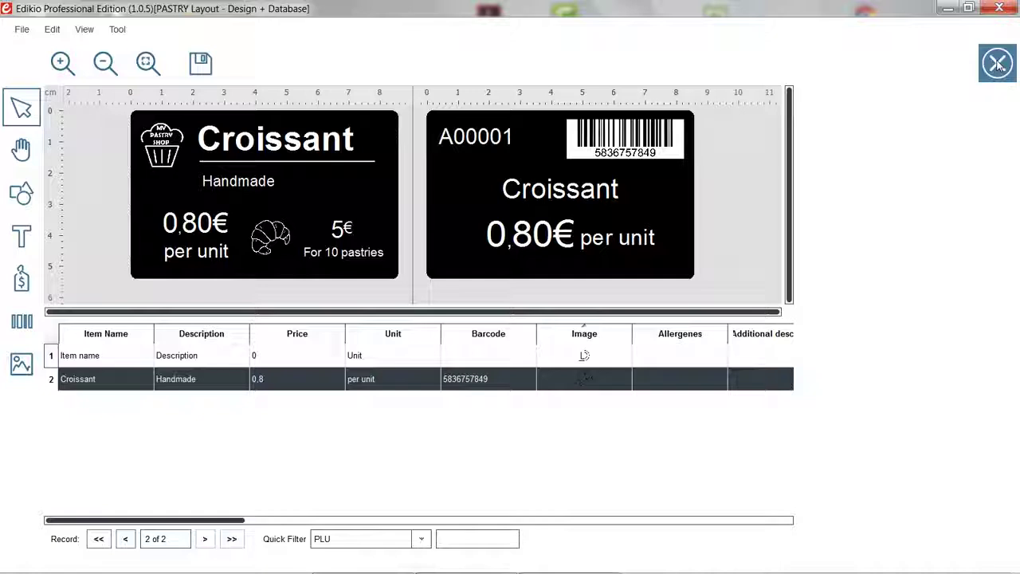
click(997, 64)
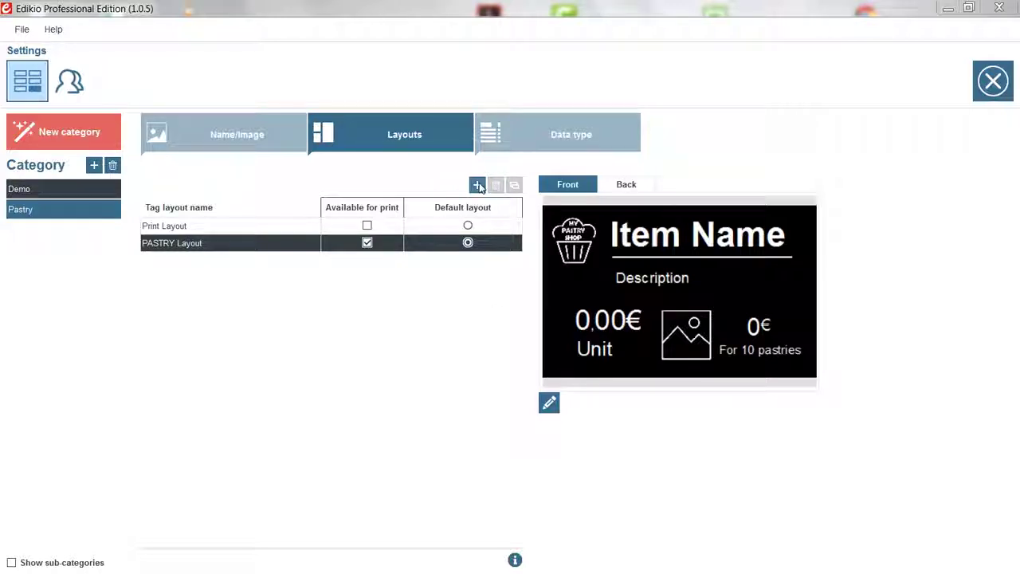
Step: Create Print Layout 2 from the first blank credit-card template in the Pastry category
click(478, 185)
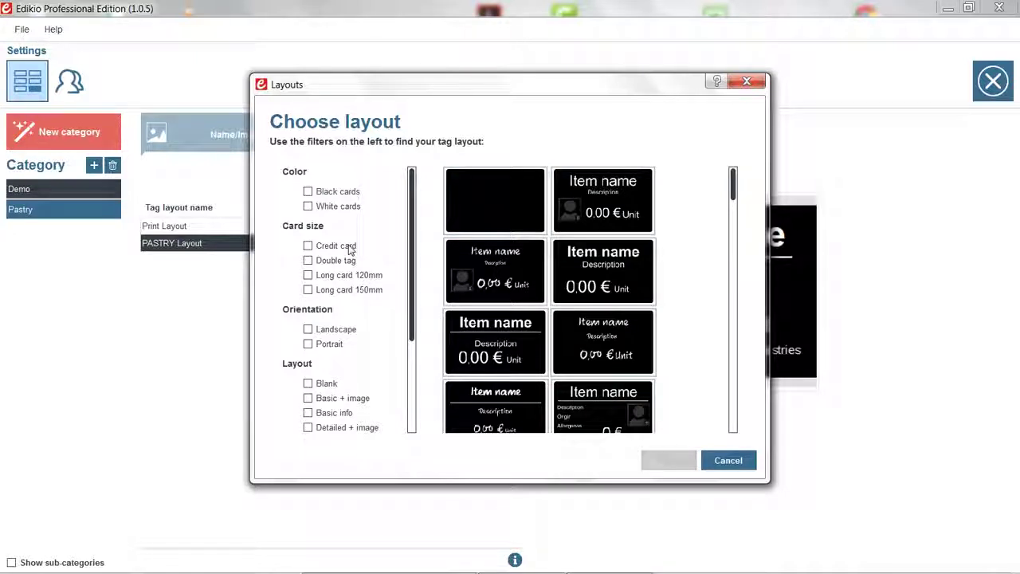
click(328, 385)
click(501, 201)
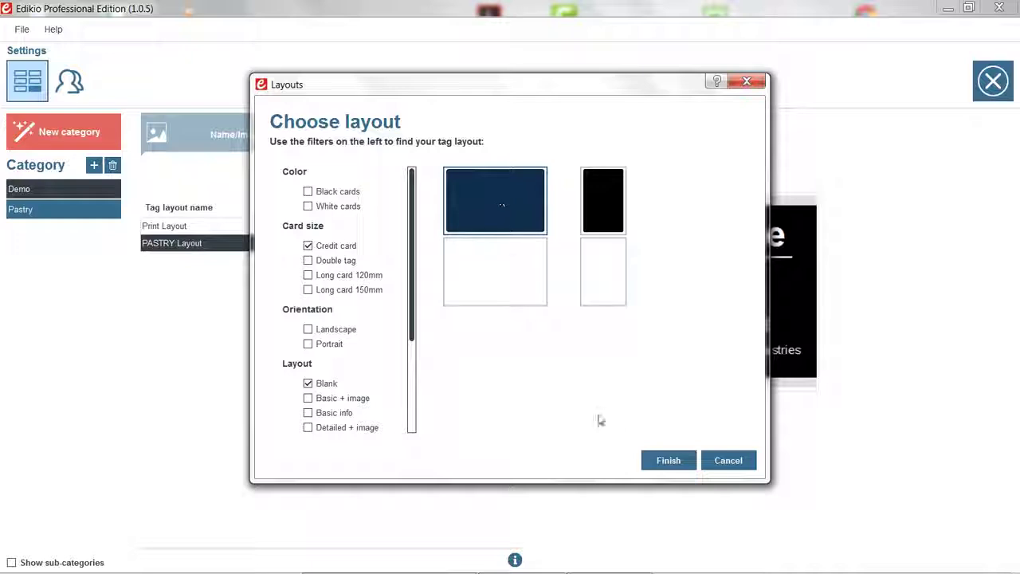
click(665, 461)
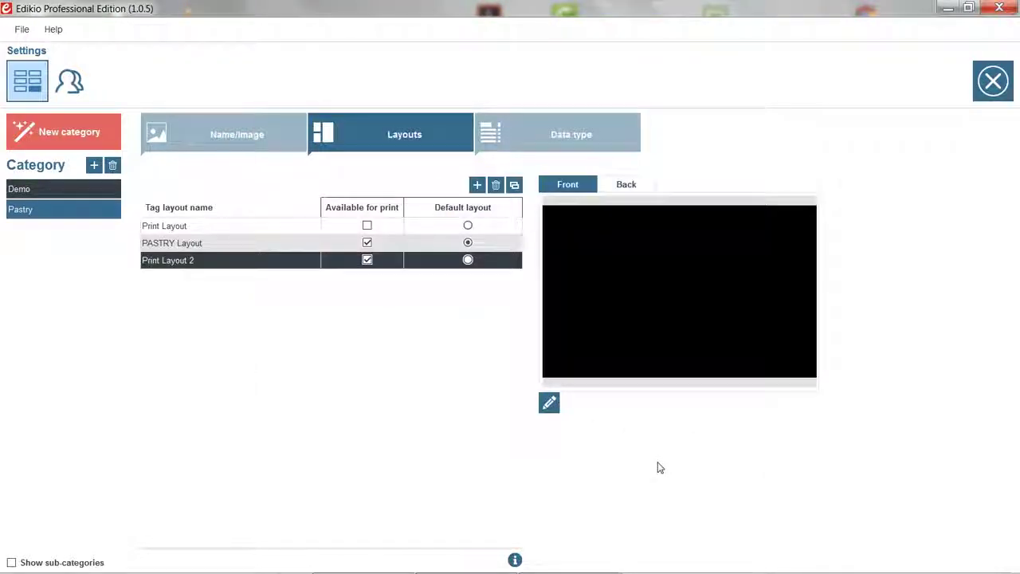